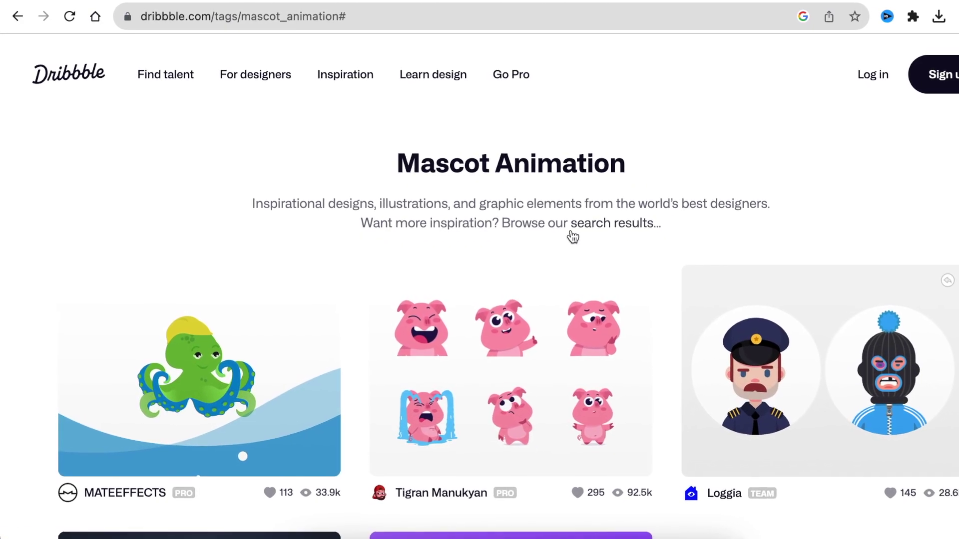
# Look through the Mascot Animation designs on Dribbble.
pyautogui.scroll(-10, 539, 248)
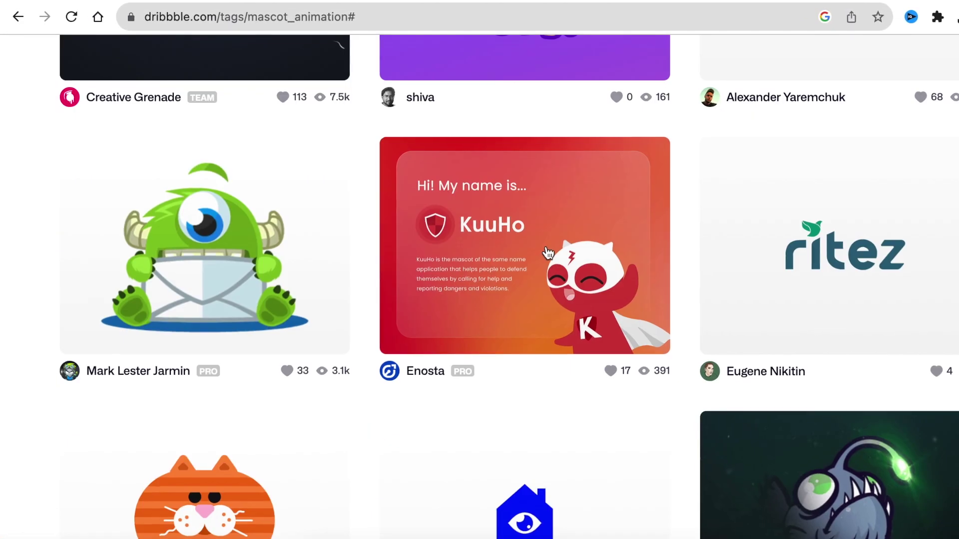
pyautogui.moveTo(548, 253)
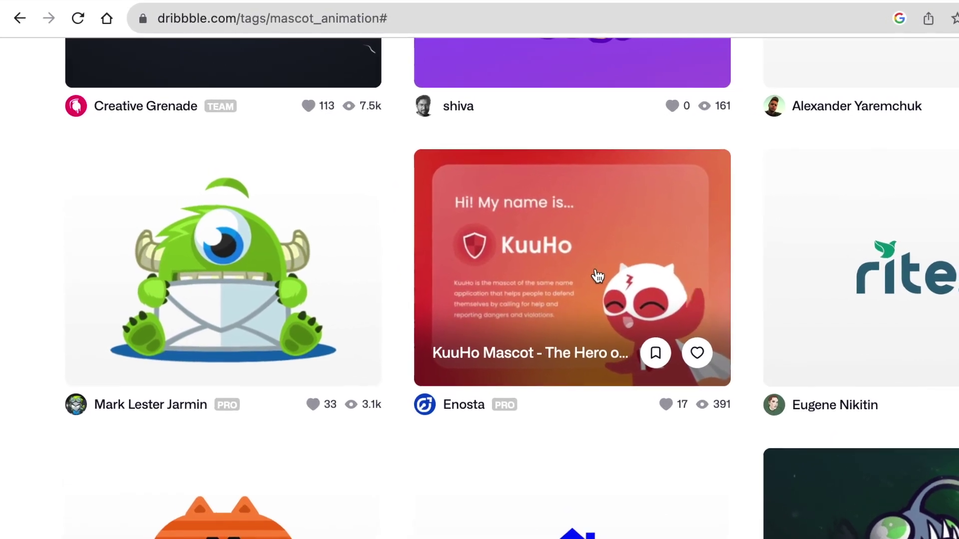
pyautogui.scroll(10, 479, 290)
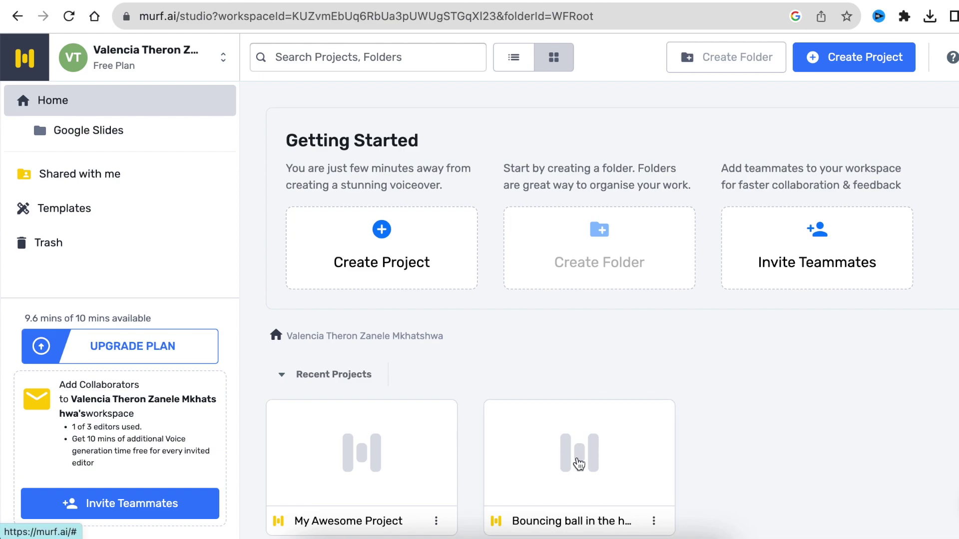
# Switch to Murf, open the "Bouncing ball in the house" project and set its script block's voice to Iris (F).
pyautogui.click(578, 460)
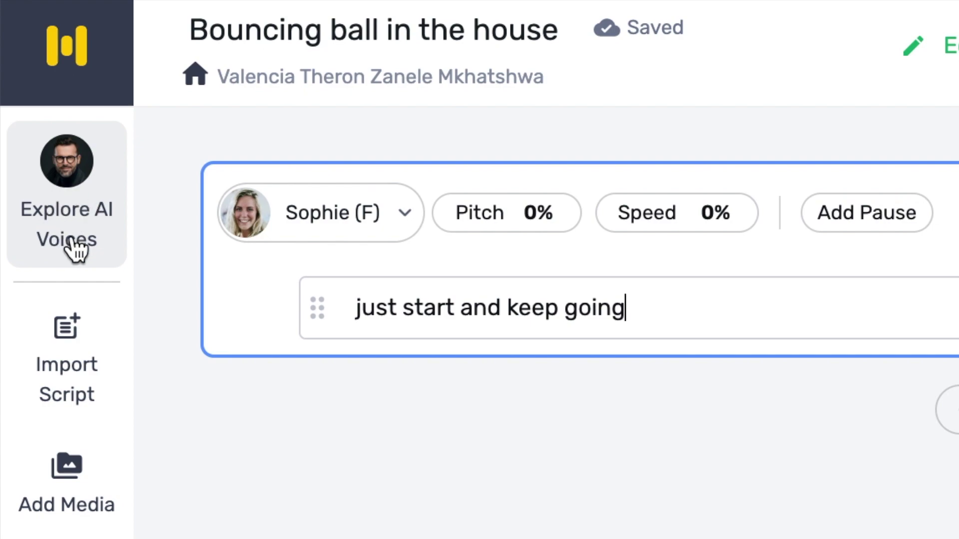
pyautogui.click(72, 231)
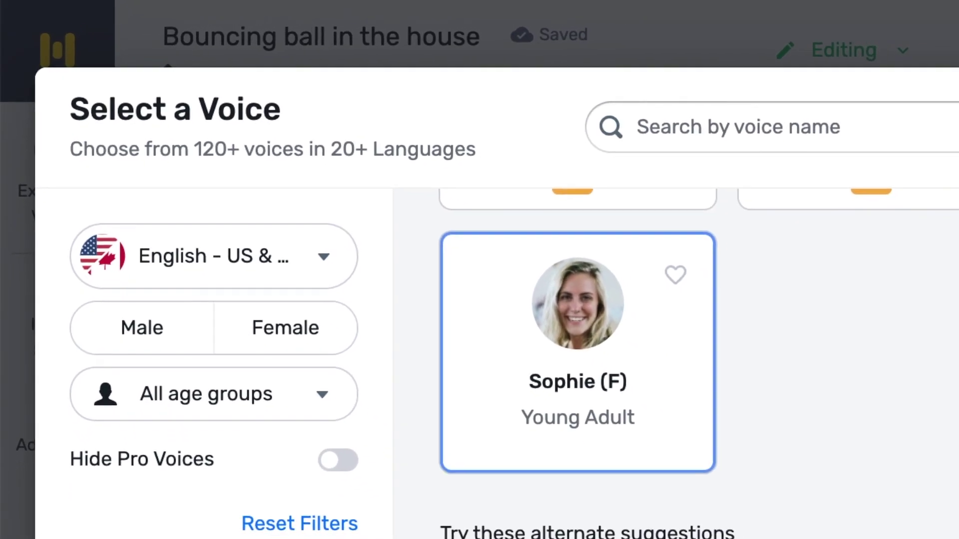
pyautogui.scroll(3, 674, 350)
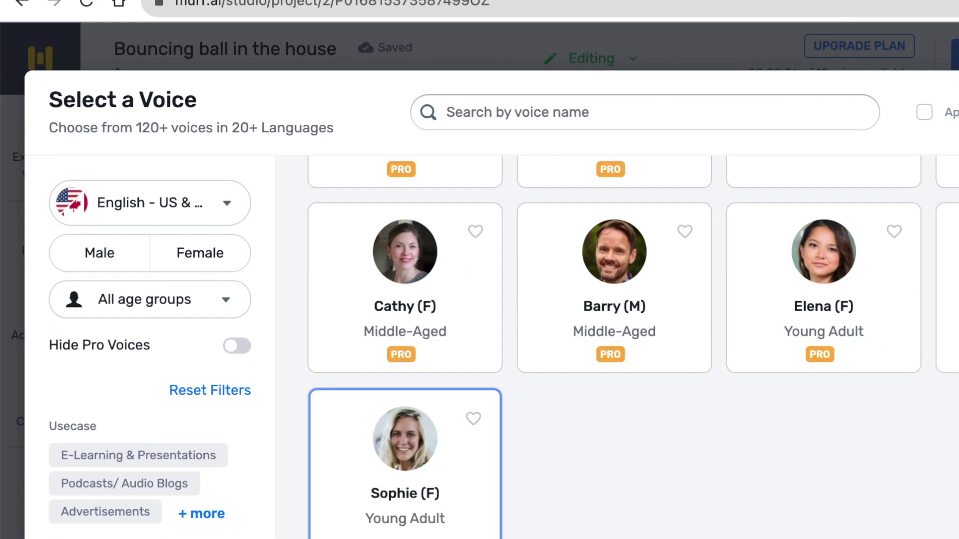
pyautogui.scroll(5, 575, 325)
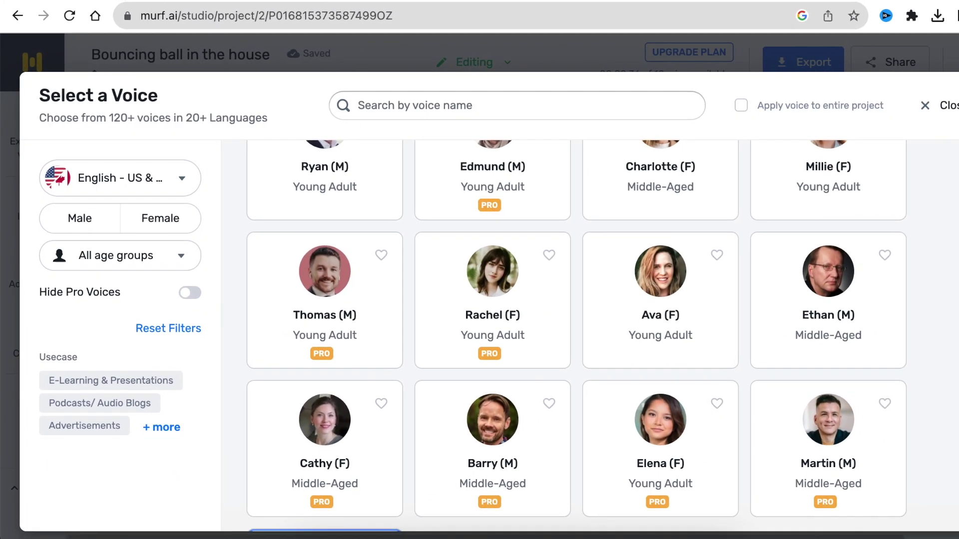
pyautogui.scroll(3, 465, 324)
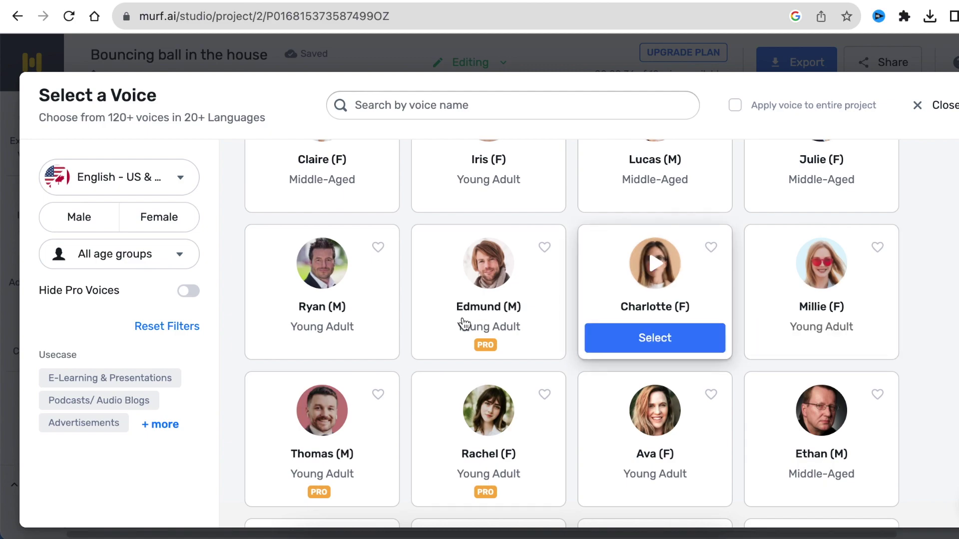
pyautogui.scroll(3, 572, 335)
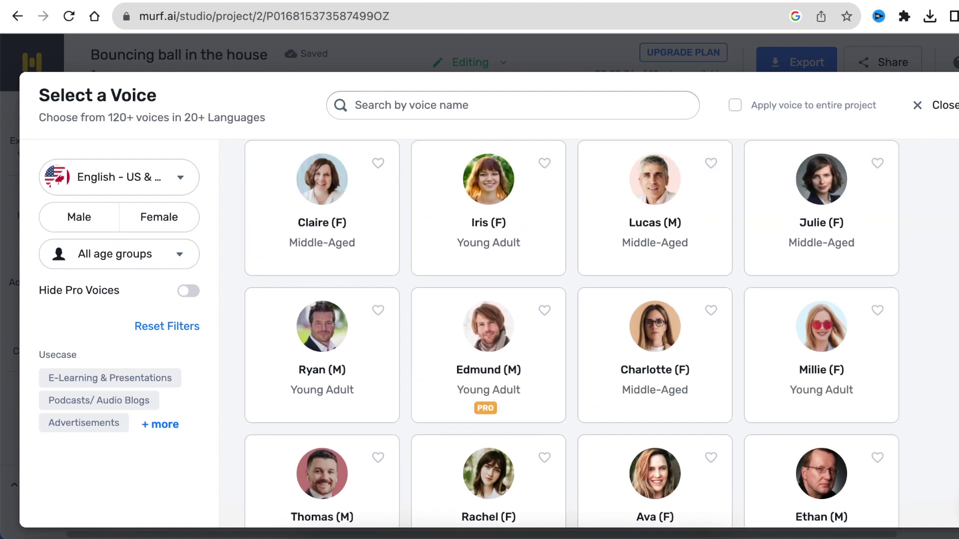
pyautogui.scroll(-2, 507, 332)
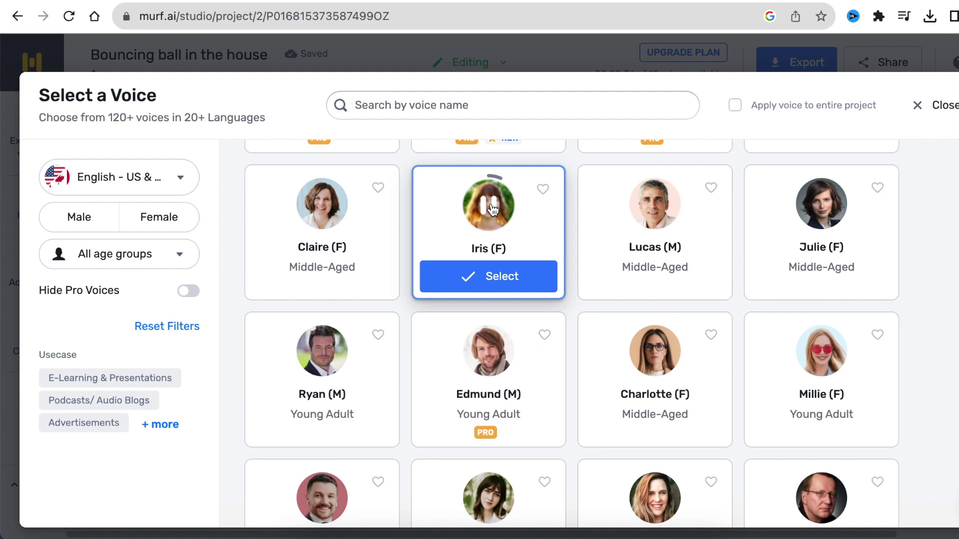
pyautogui.moveTo(484, 250)
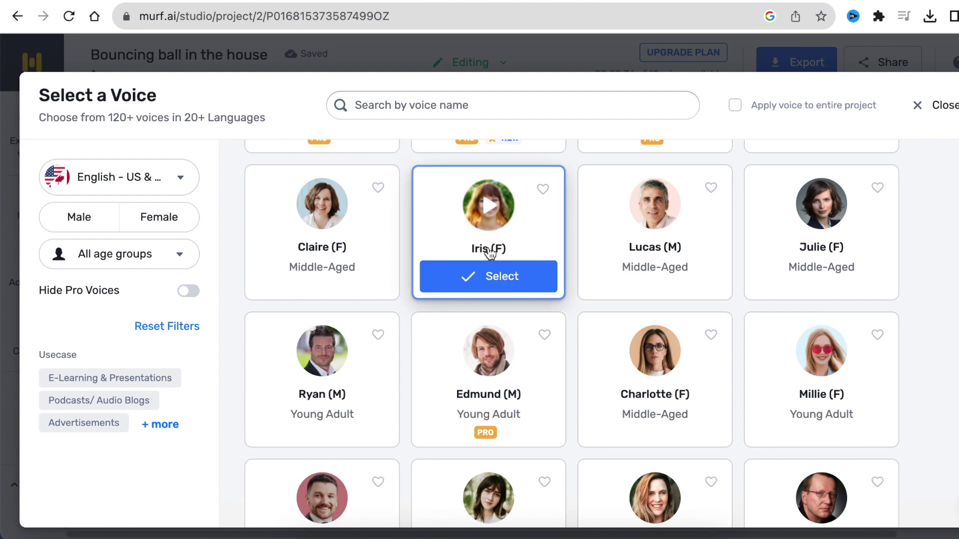
pyautogui.click(495, 283)
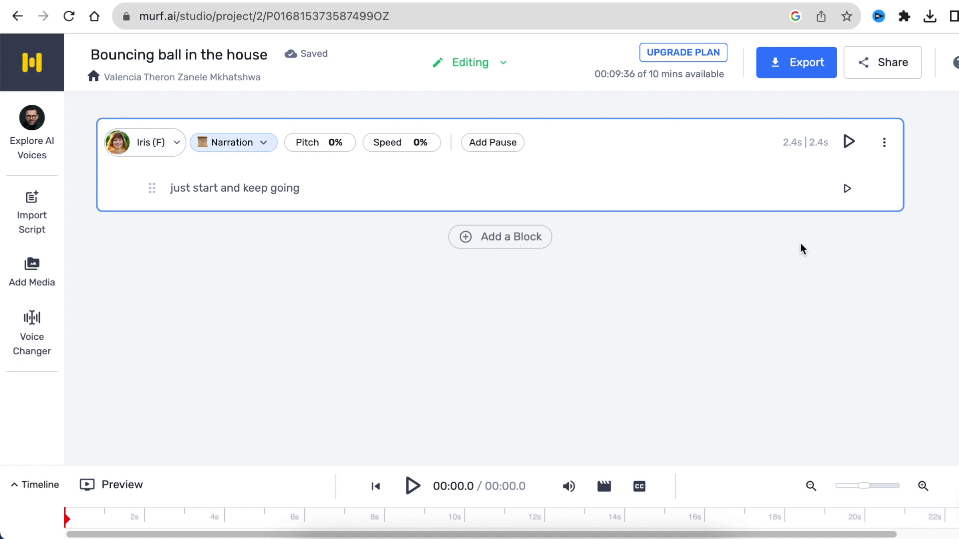
# Play the voiceover of the "just start and keep going" block and request its audio download.
pyautogui.click(849, 142)
pyautogui.click(884, 145)
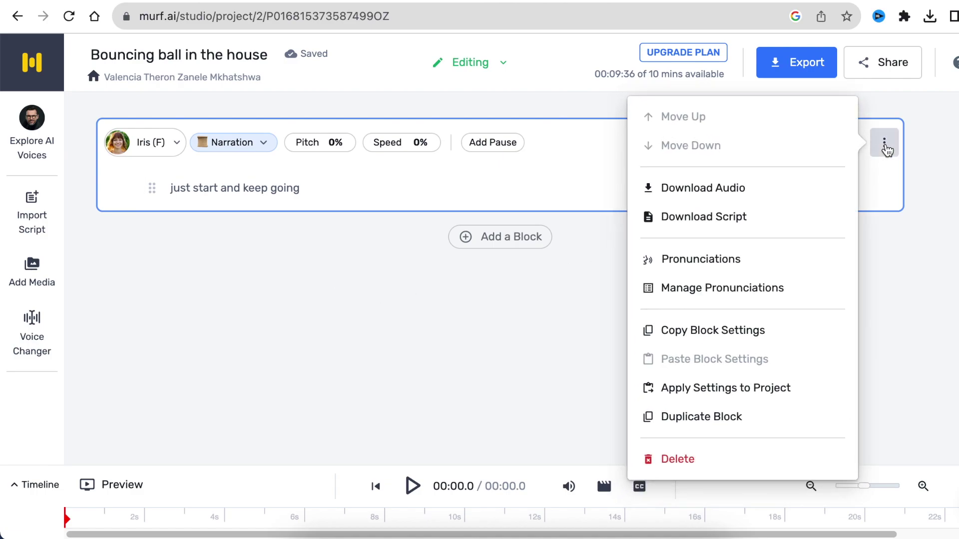
pyautogui.click(744, 192)
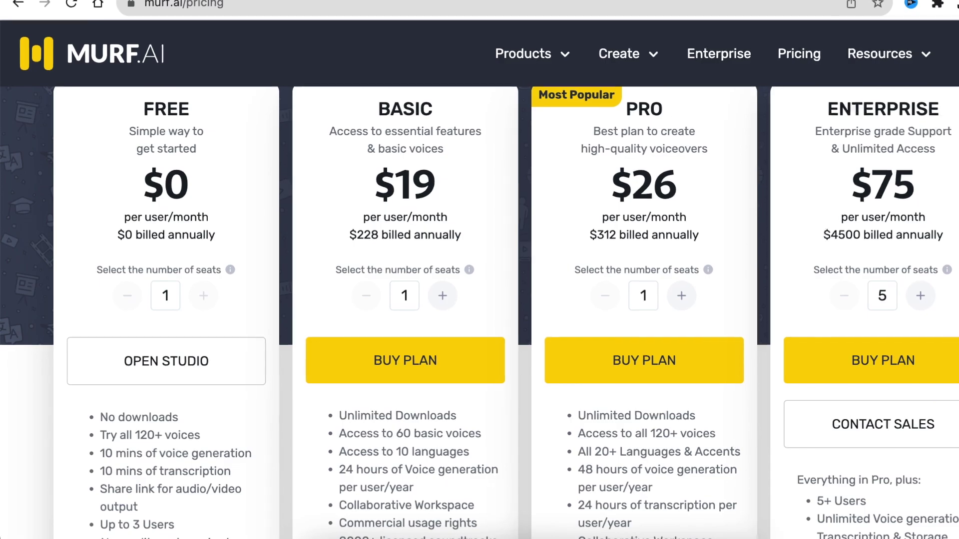
# Review the plans and their features on Murf's pricing page.
pyautogui.scroll(-5, 871, 147)
pyautogui.scroll(5, 873, 93)
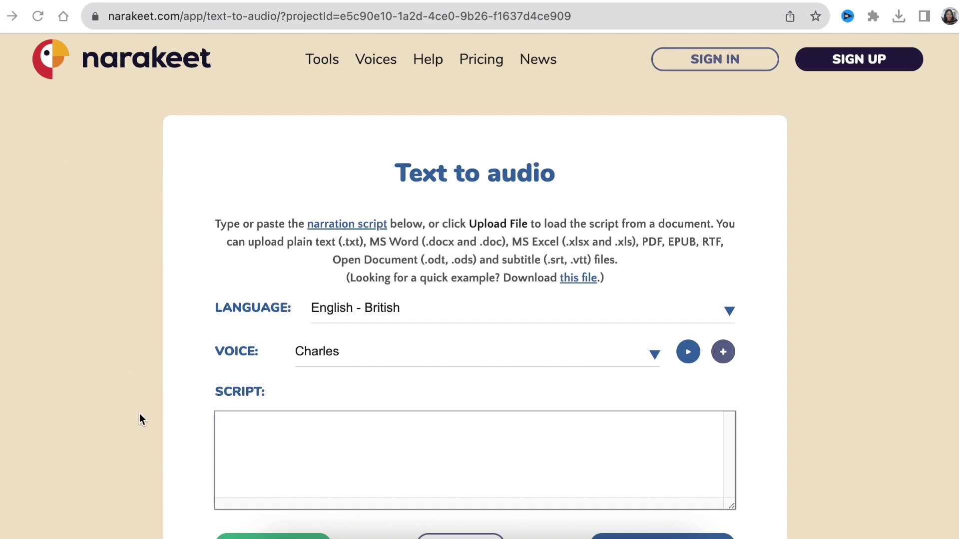
# On Narakeet's Text to audio page, set the narration language to English - South African Accent.
pyautogui.scroll(-2, 139, 419)
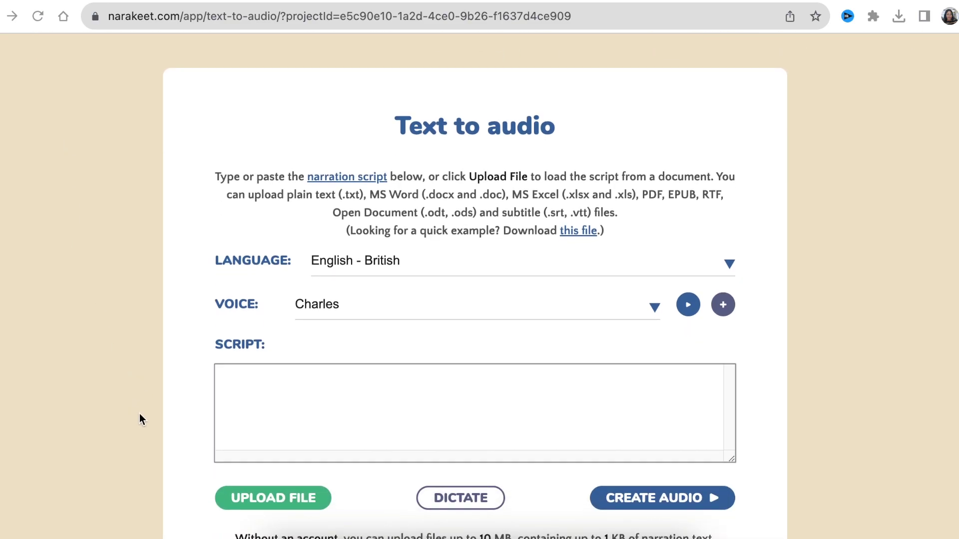
pyautogui.scroll(-3, 140, 415)
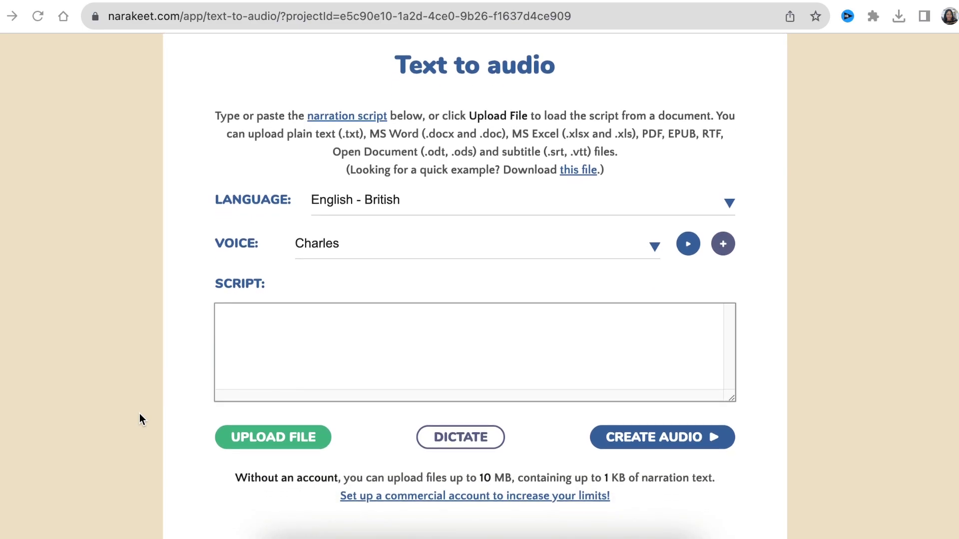
pyautogui.scroll(-2, 139, 414)
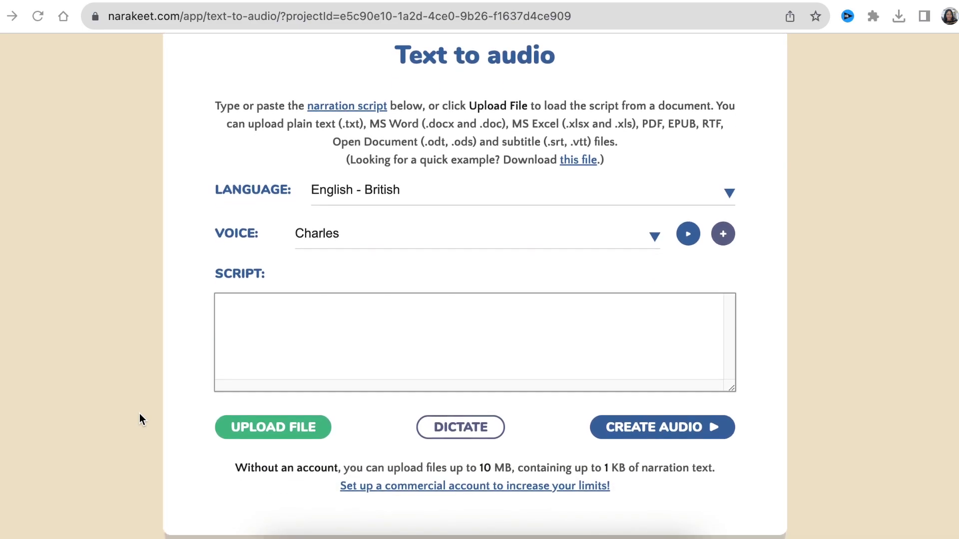
pyautogui.scroll(7, 140, 415)
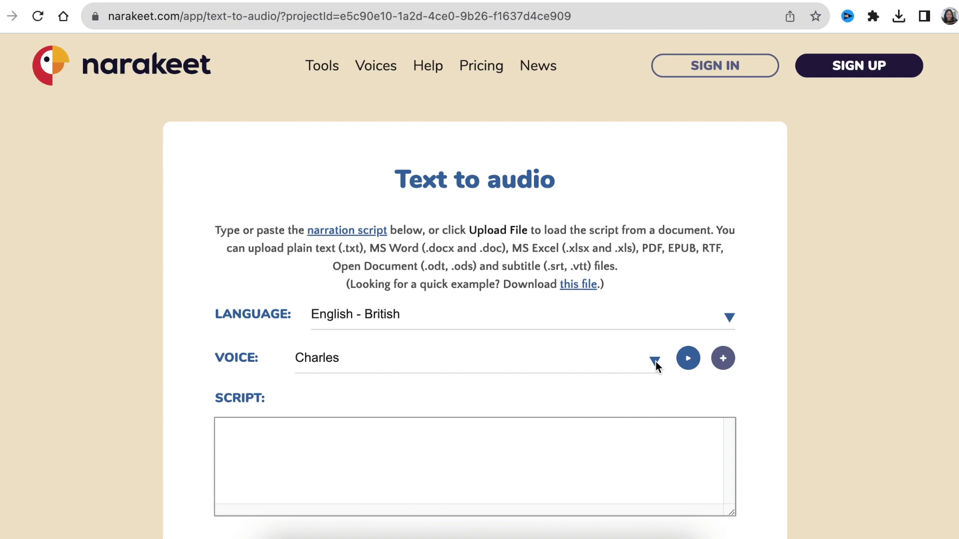
pyautogui.click(730, 319)
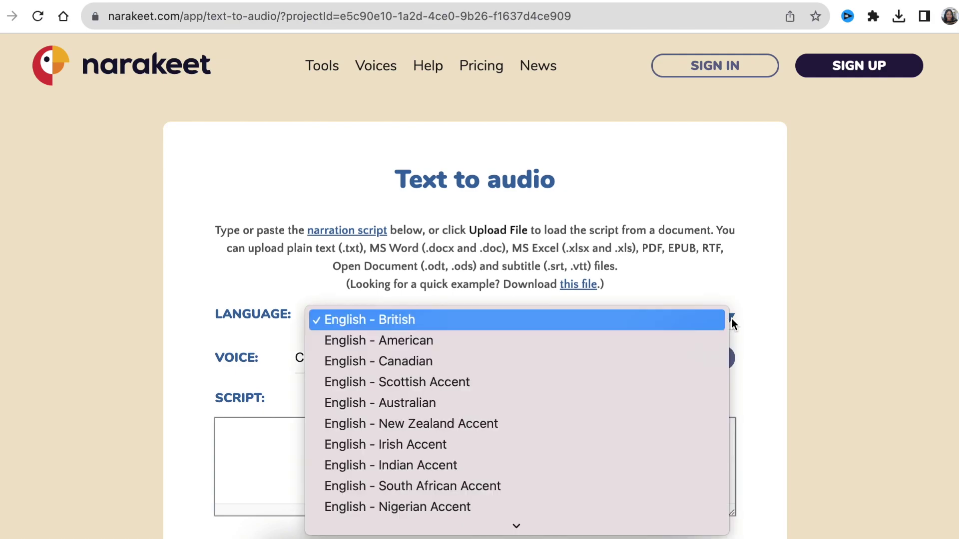
pyautogui.scroll(-2, 624, 439)
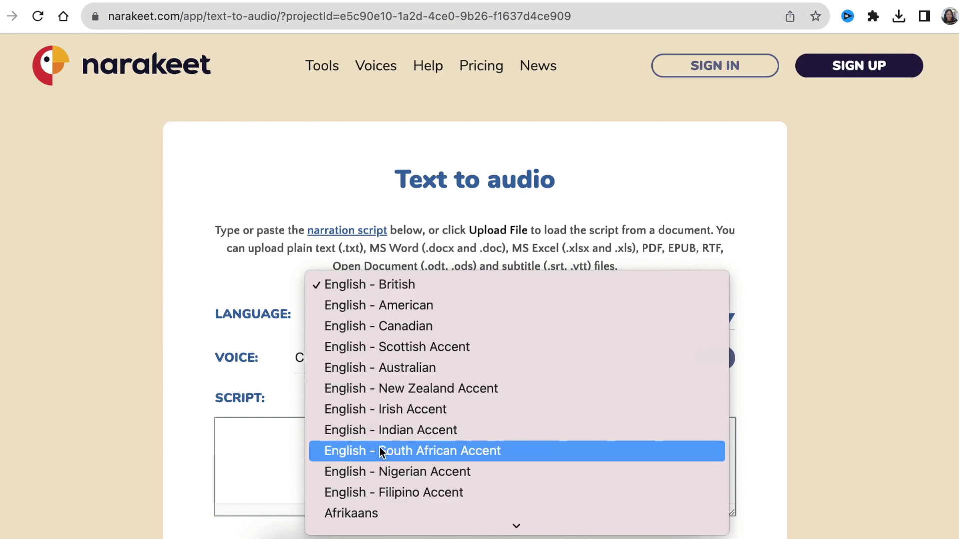
pyautogui.click(424, 453)
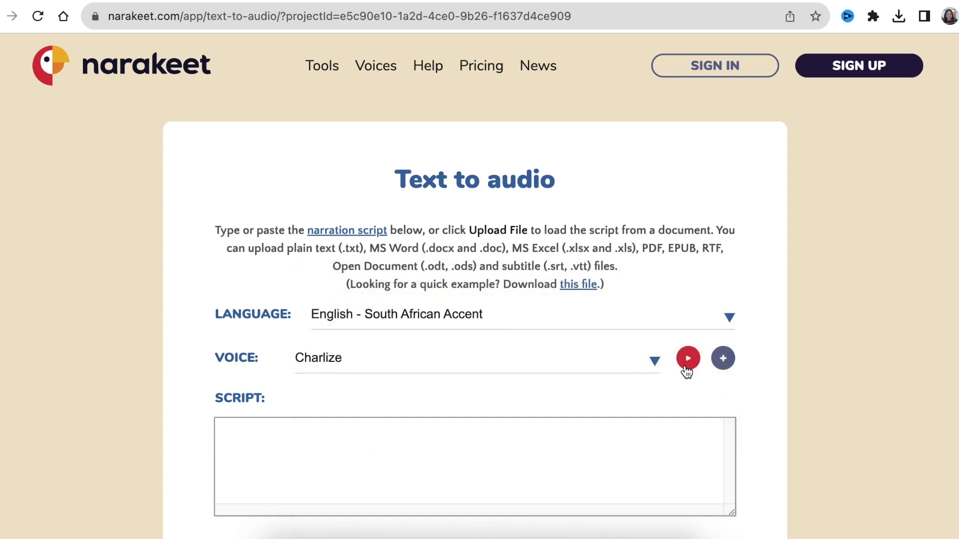
# Set the narration voice to Aletta and play its sample, stopping it after a short listen.
pyautogui.click(653, 360)
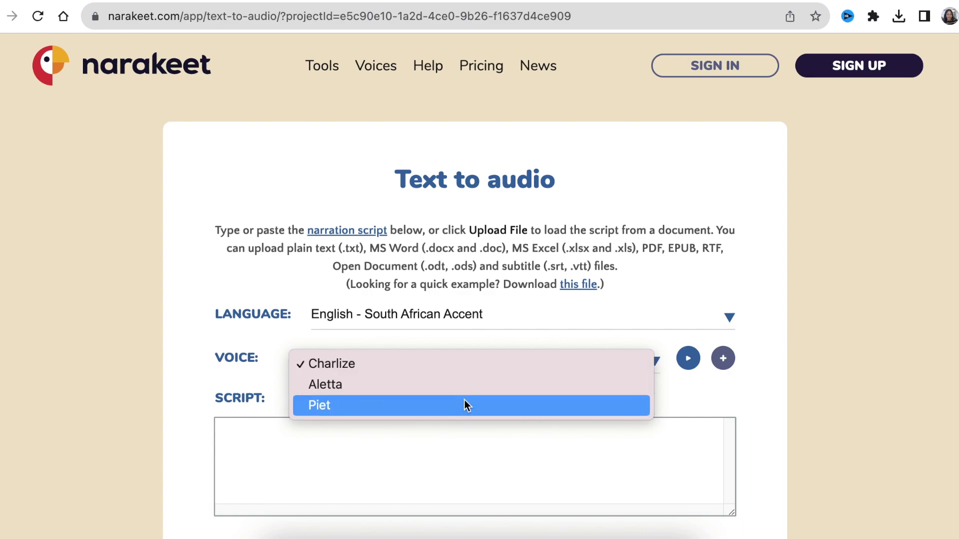
pyautogui.click(460, 384)
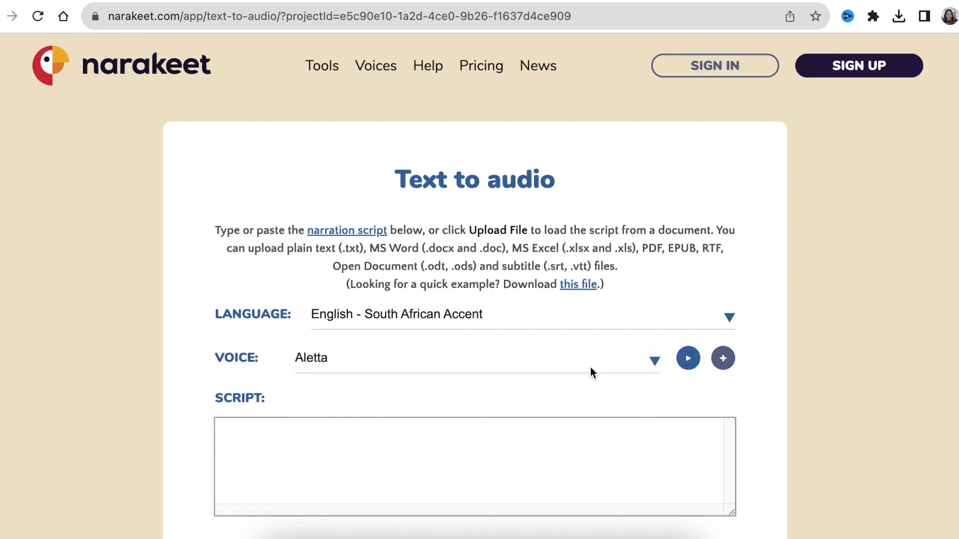
pyautogui.click(688, 359)
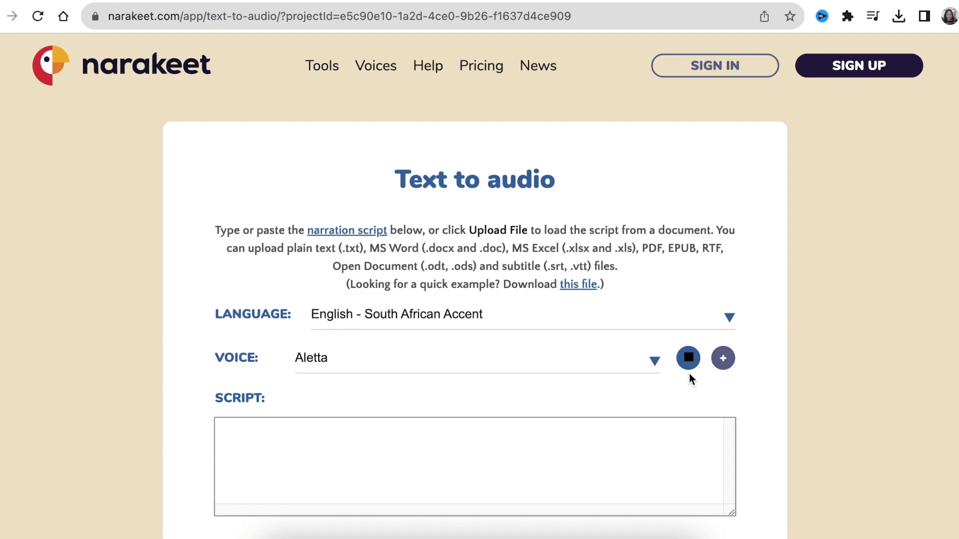
pyautogui.click(688, 363)
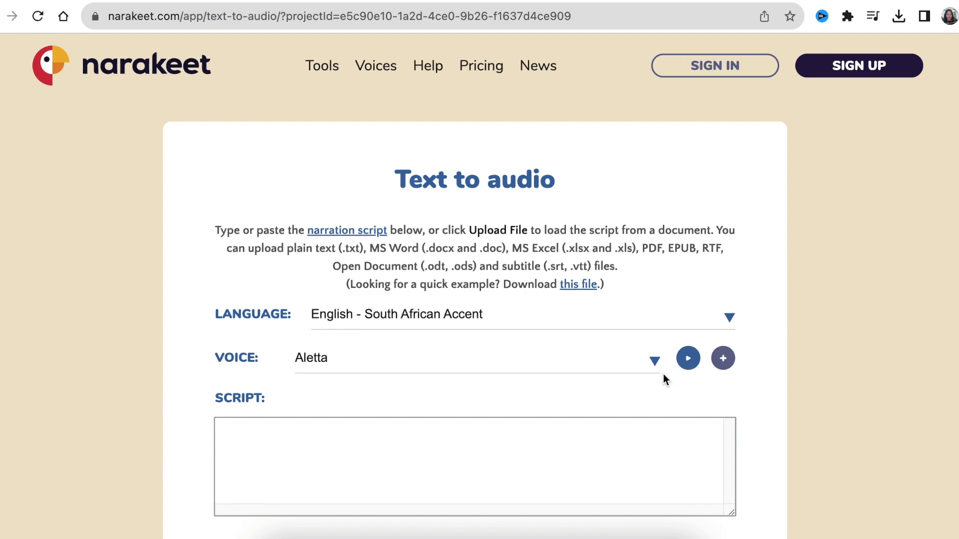
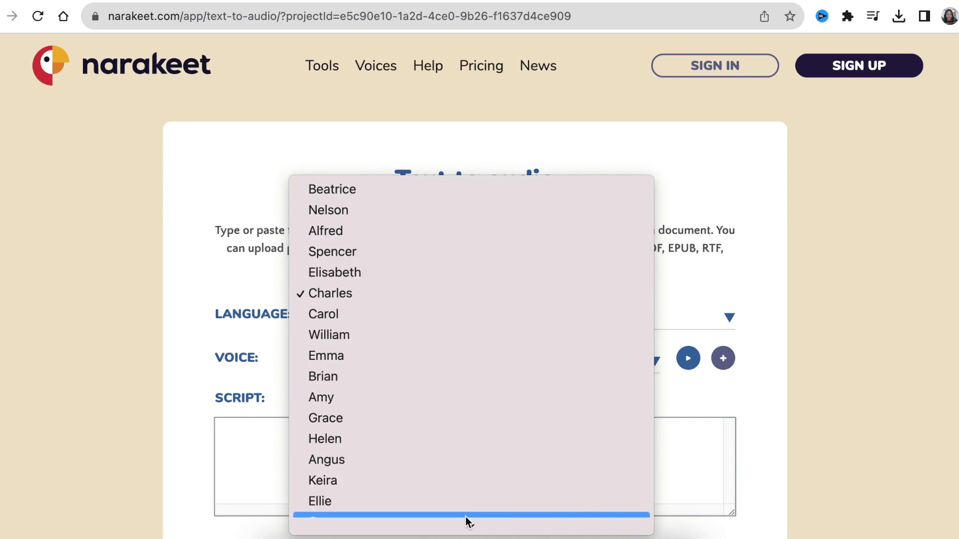
# Set the British English narration voice to Ollie (Child) and play its sample.
pyautogui.scroll(-5, 453, 357)
pyautogui.scroll(-2, 455, 374)
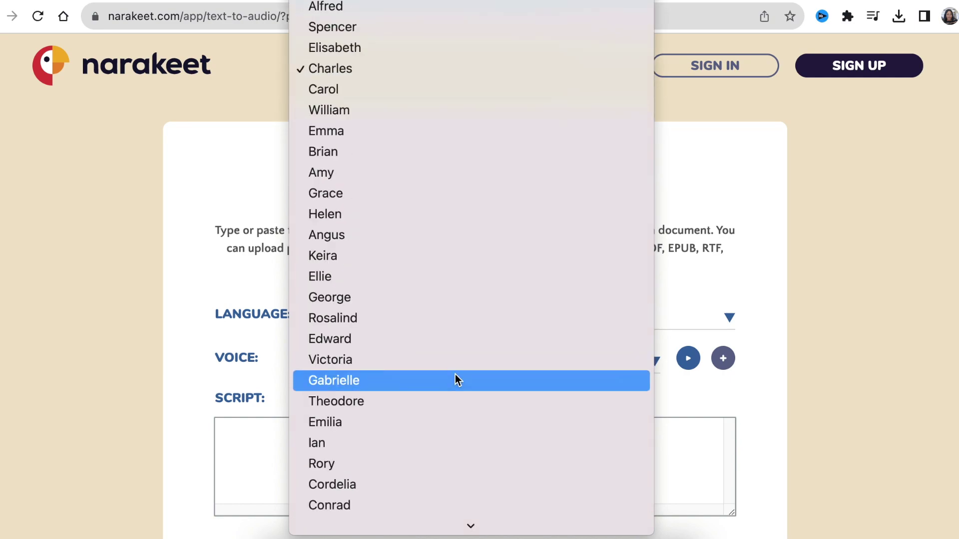
pyautogui.scroll(-1, 438, 422)
pyautogui.scroll(-4, 438, 427)
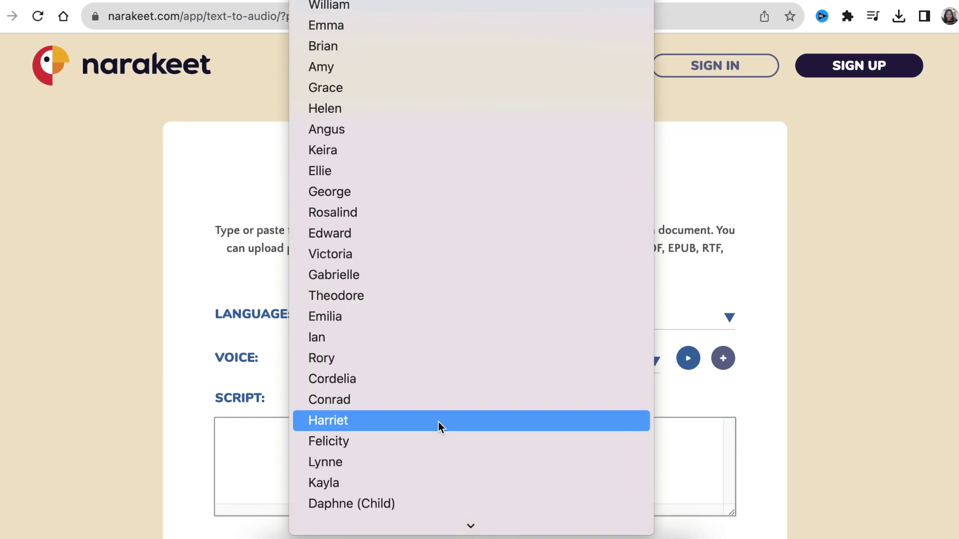
pyautogui.scroll(1, 435, 429)
pyautogui.scroll(1, 439, 393)
pyautogui.scroll(1, 462, 367)
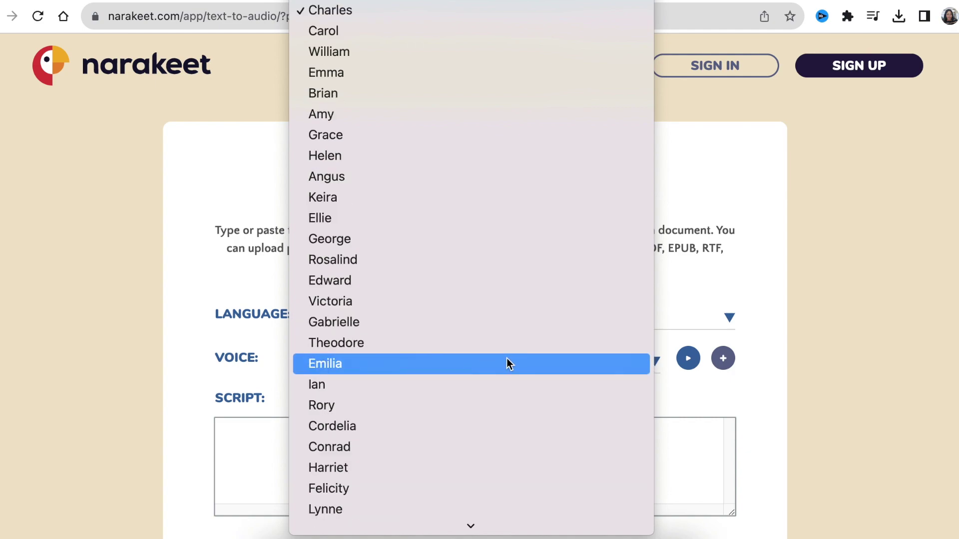
pyautogui.scroll(-5, 499, 519)
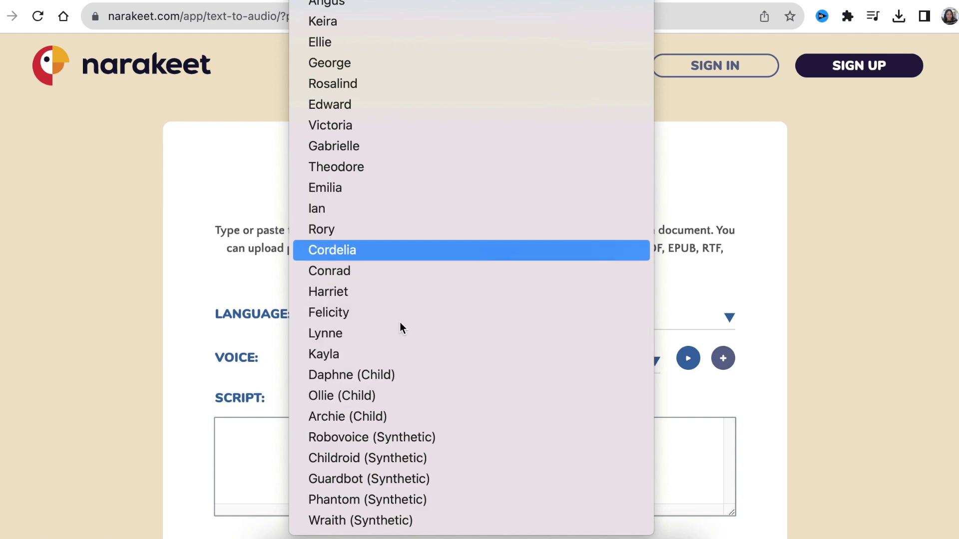
pyautogui.click(450, 396)
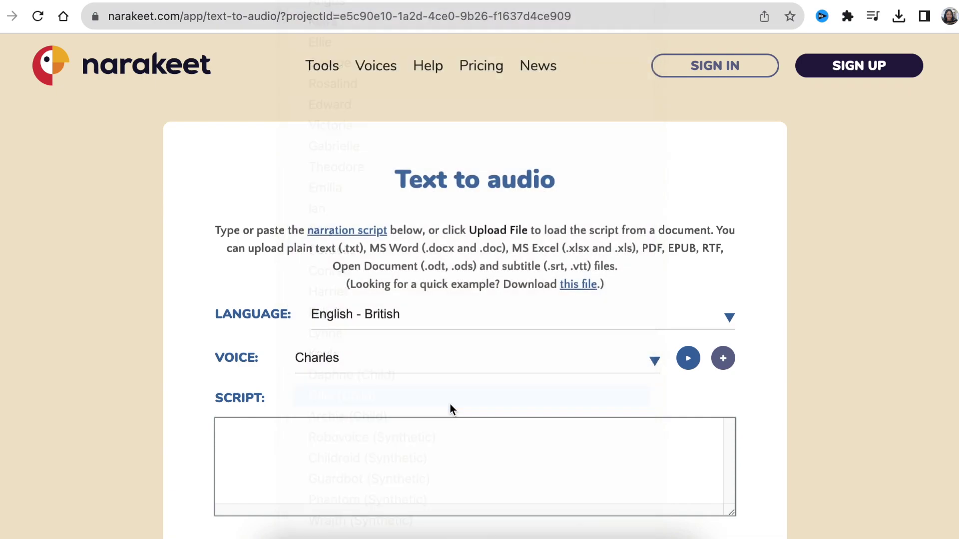
pyautogui.click(691, 364)
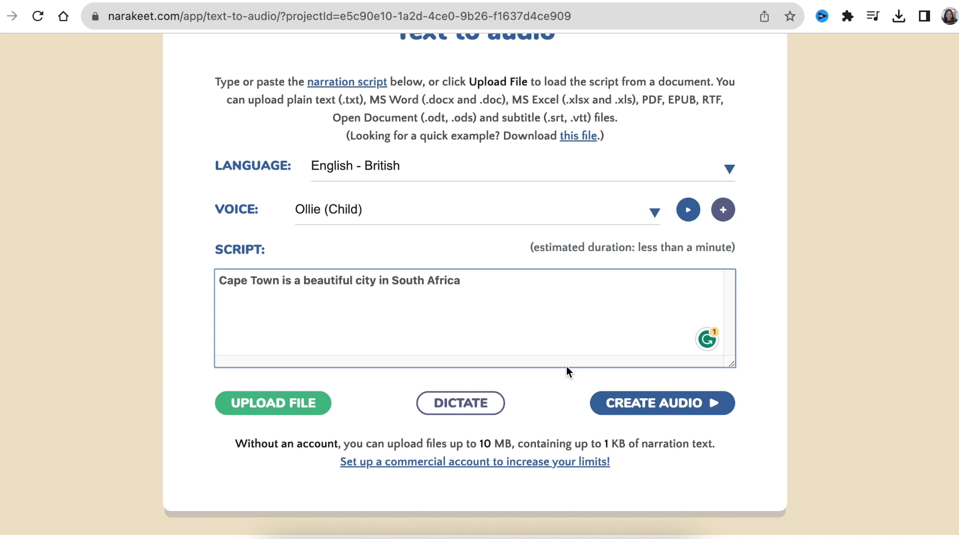
# Create the audio from the script "Cape Town is a beautiful city in South Africa".
pyautogui.scroll(-1, 567, 369)
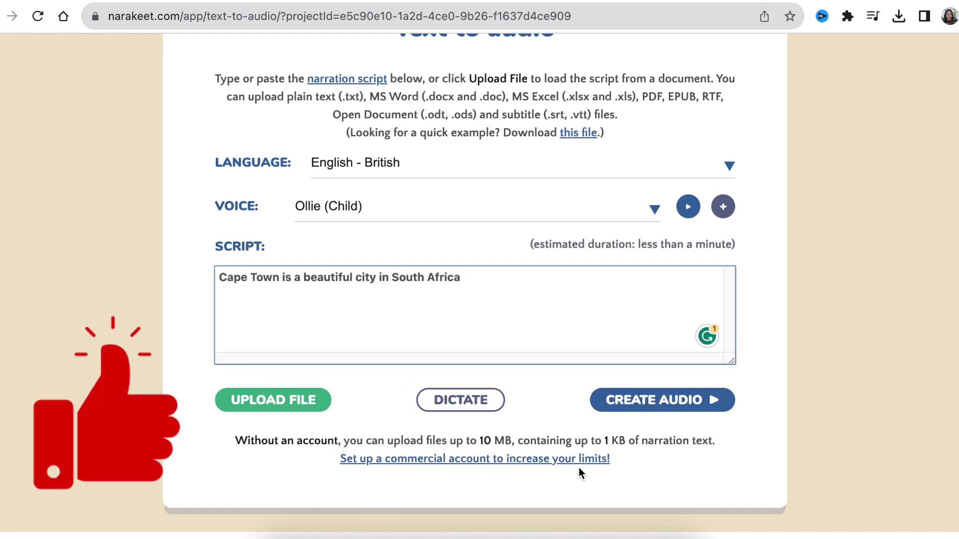
pyautogui.click(684, 400)
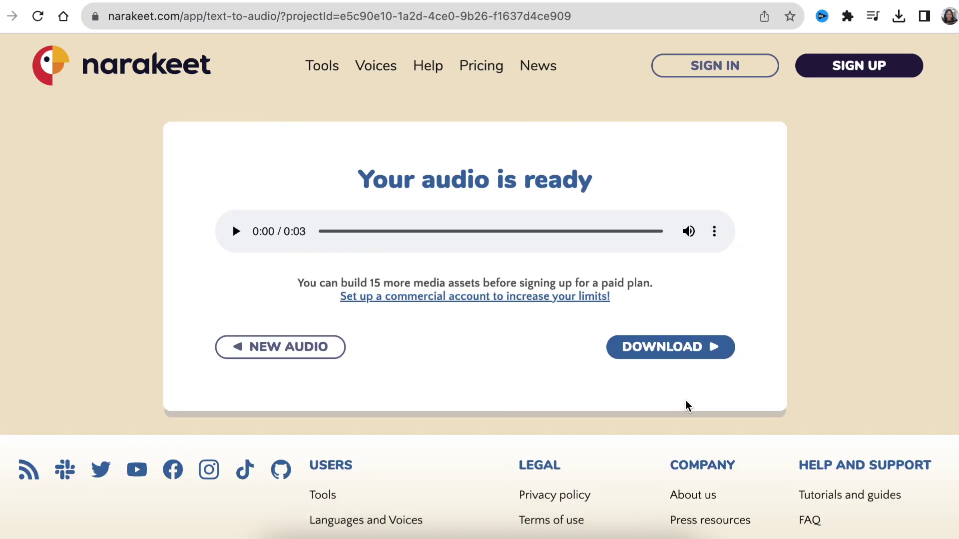
# Play the generated Cape Town audio and open the player's download and playback speed options.
pyautogui.click(236, 232)
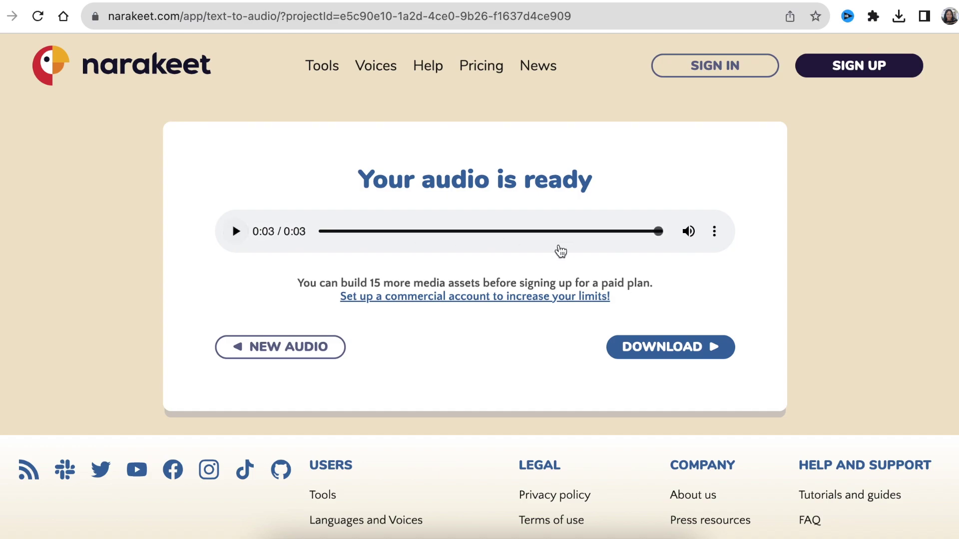
pyautogui.click(716, 233)
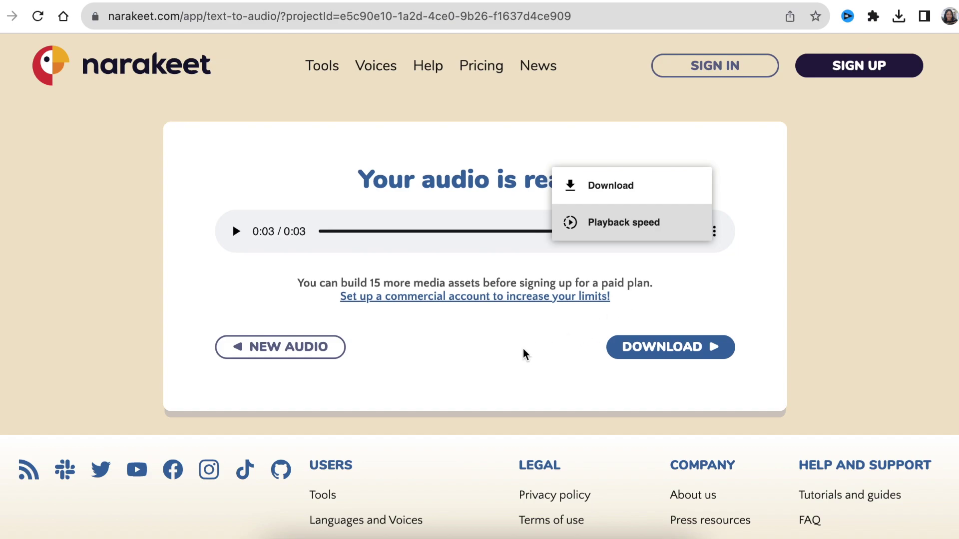
# Open Narakeet's pricing page and review the durations and prices of the top-up account packages.
pyautogui.click(485, 76)
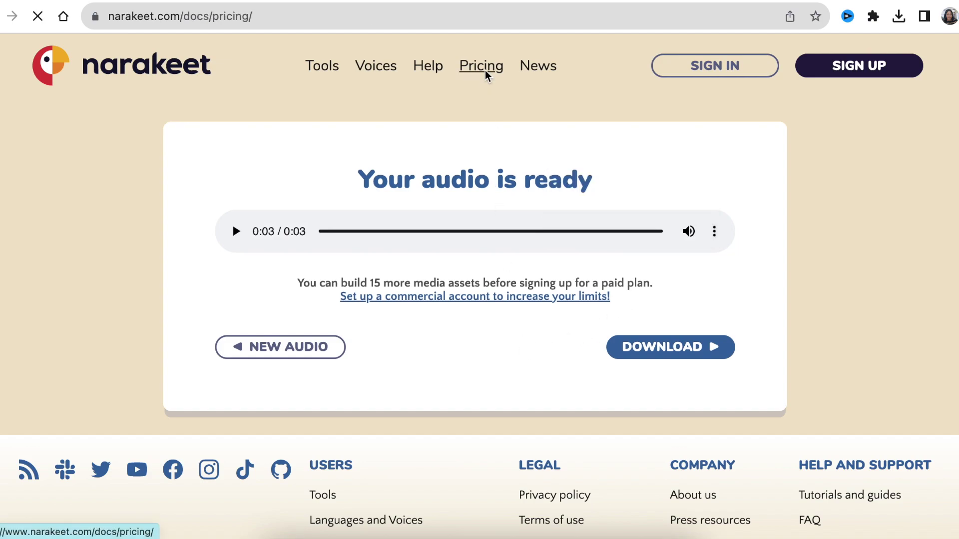
pyautogui.scroll(-5, 591, 261)
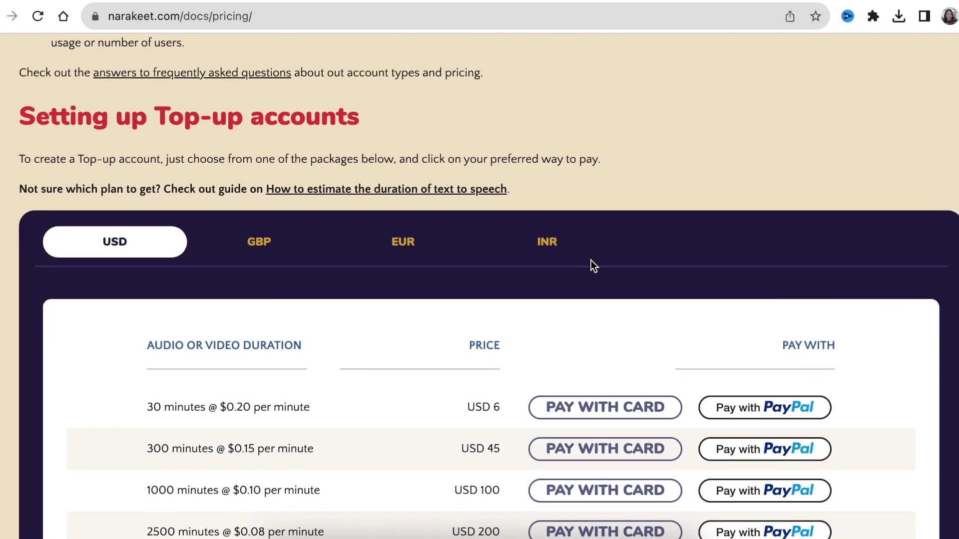
pyautogui.scroll(-7, 591, 261)
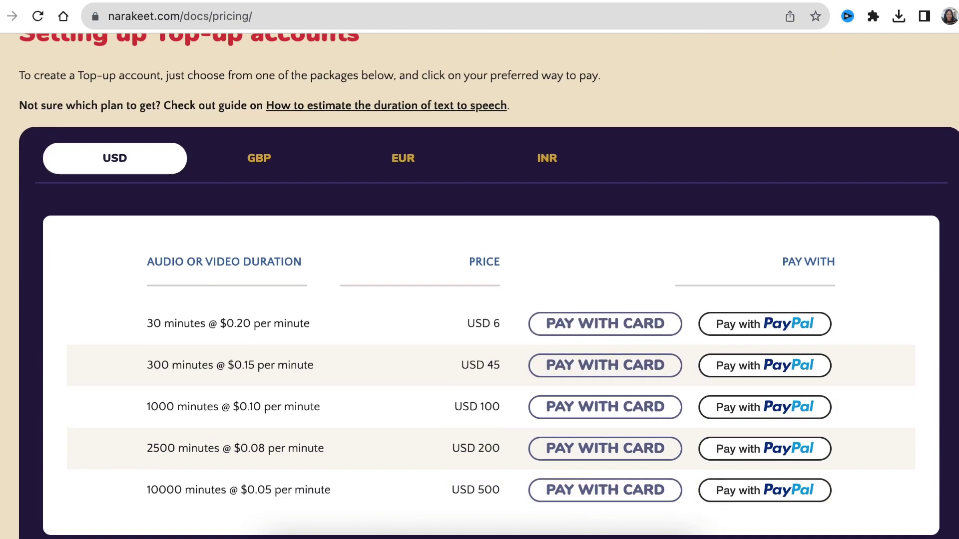
pyautogui.scroll(3, 591, 261)
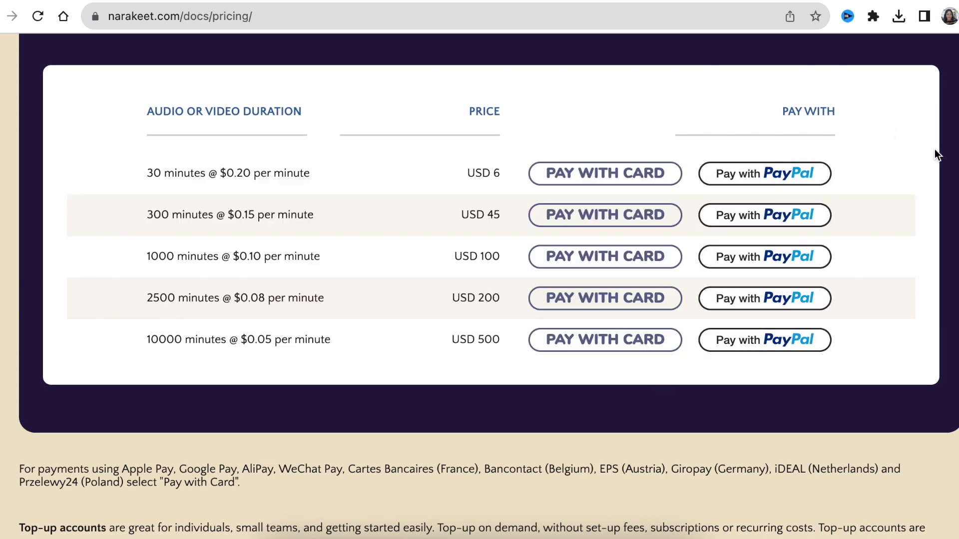
pyautogui.scroll(6, 480, 250)
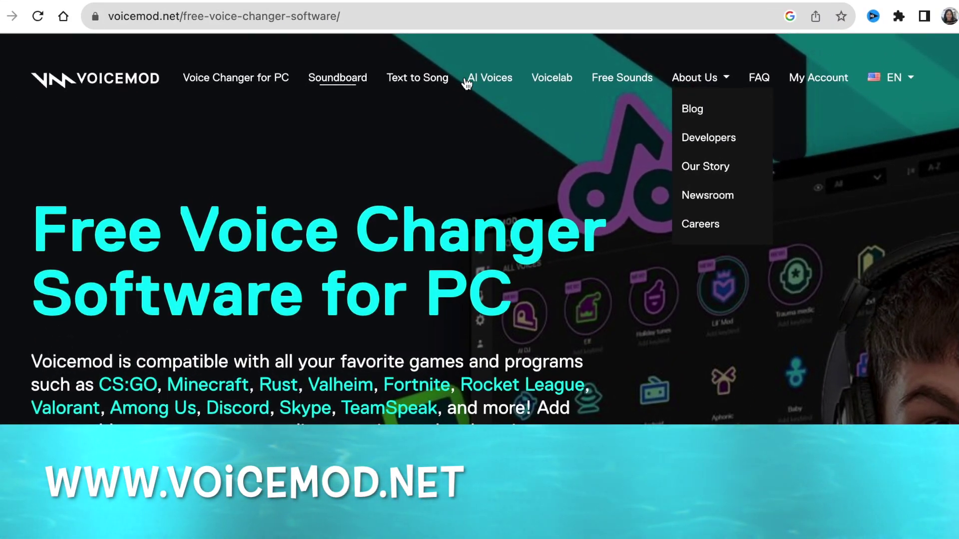
# Switch to Voicemod's website and open the Movies soundboard in its free sounds collection.
pyautogui.click(614, 80)
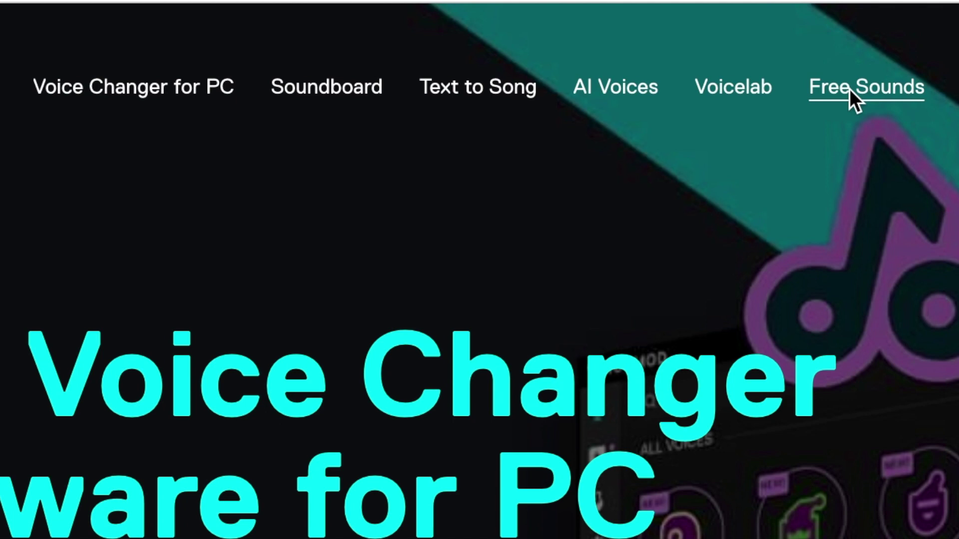
pyautogui.click(849, 89)
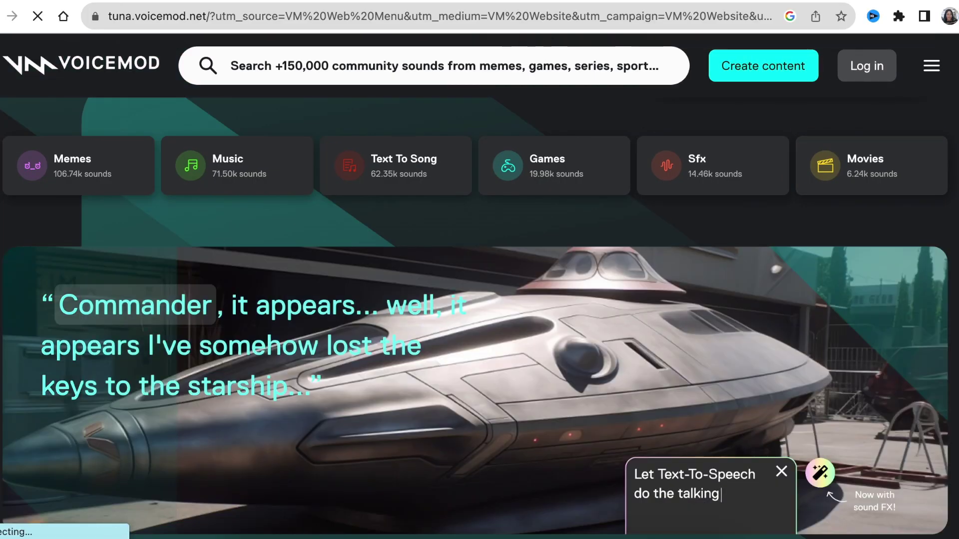
pyautogui.click(835, 254)
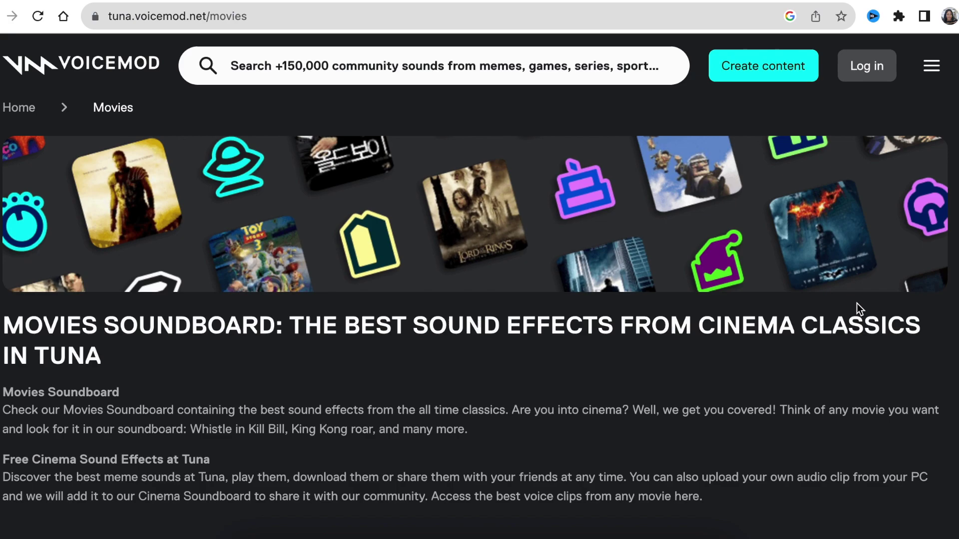
# Play two clips on the Movies soundboard, download the one titled Recording, and return to the sound clips home page.
pyautogui.scroll(-10, 835, 253)
pyautogui.click(34, 260)
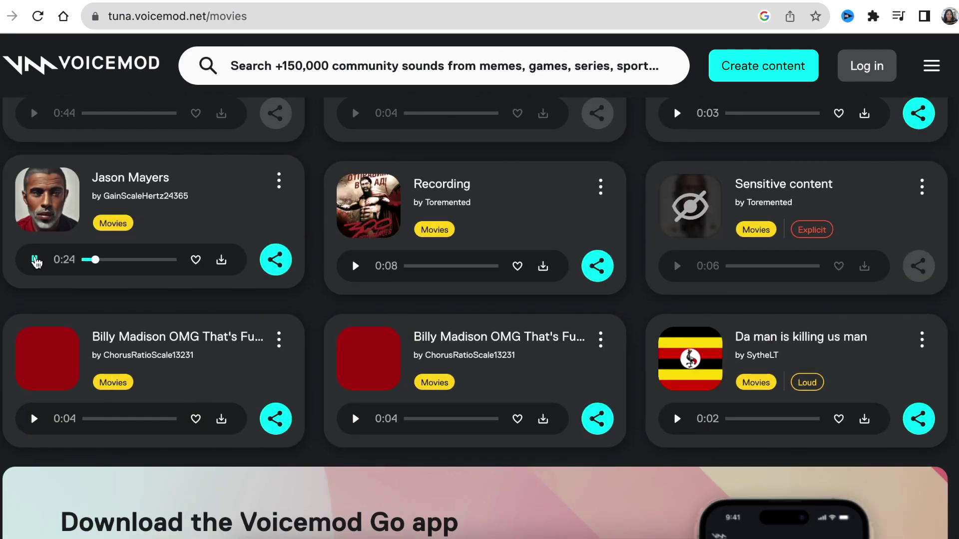
pyautogui.click(355, 265)
pyautogui.click(542, 266)
pyautogui.hotkey('alt', 'Left')
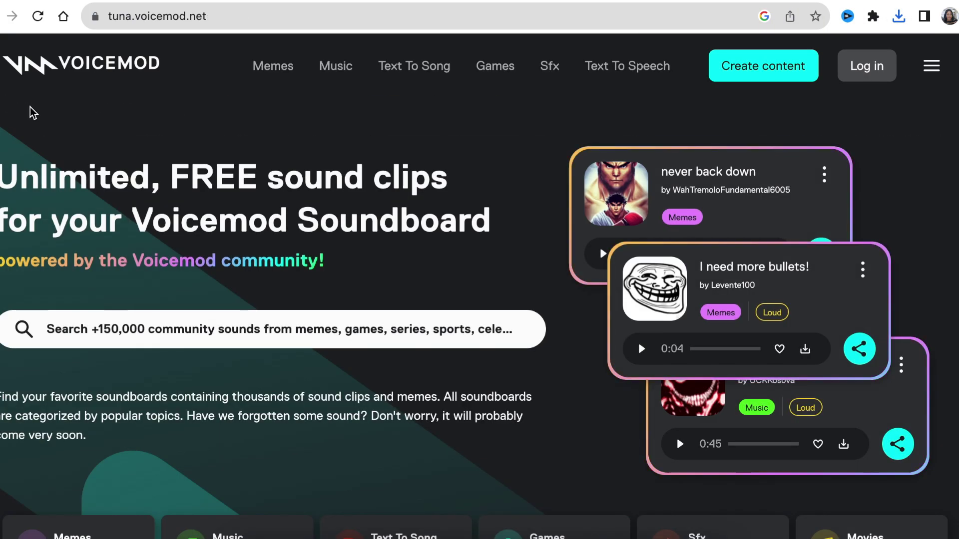
# Open the Text To Speech soundboard, play a few of its clips, and go back to the home page.
pyautogui.click(618, 64)
pyautogui.scroll(-8, 678, 268)
pyautogui.click(677, 265)
pyautogui.click(34, 425)
pyautogui.click(34, 272)
pyautogui.scroll(-4, 37, 270)
pyautogui.hotkey('alt', 'Left')
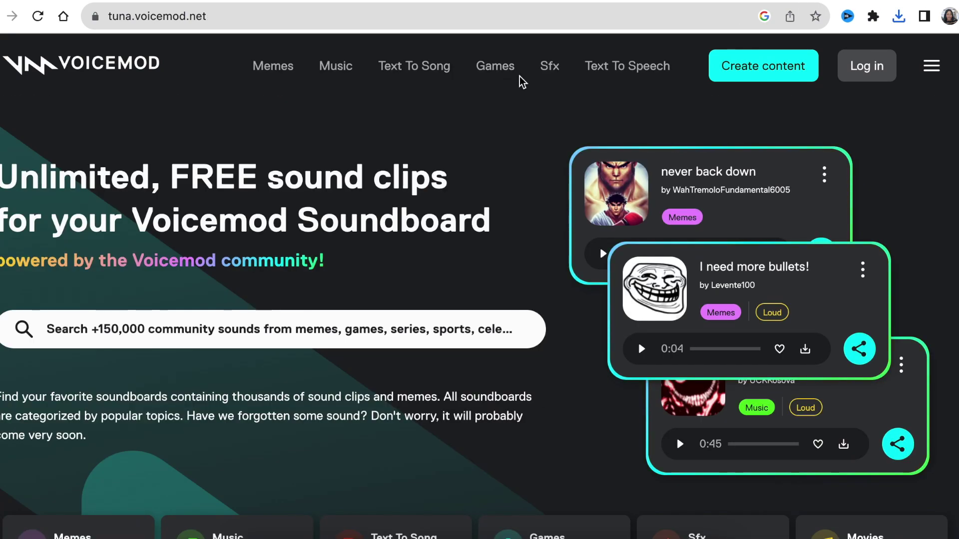
# Request speech generation from the Text To Speech soundboard and sign in to the Voicemod account.
pyautogui.click(616, 67)
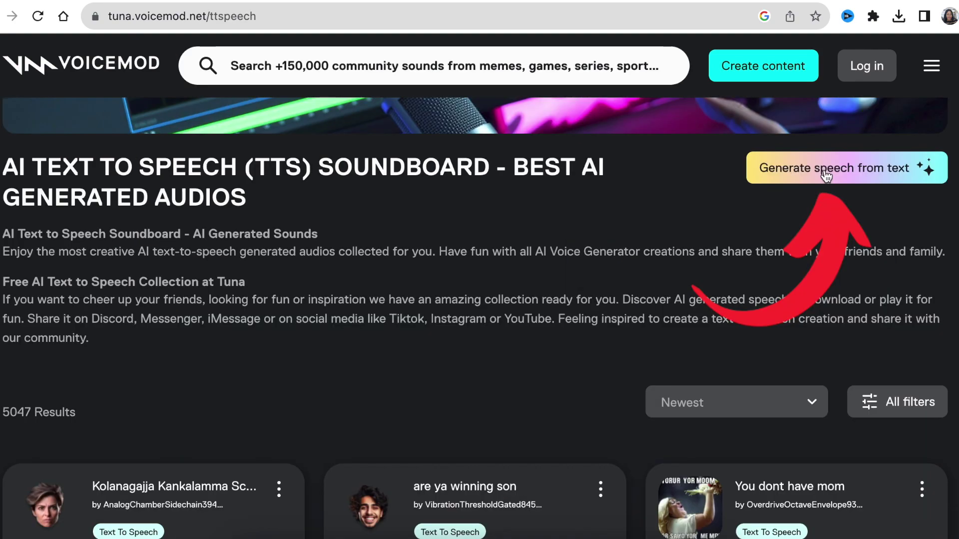
pyautogui.click(826, 169)
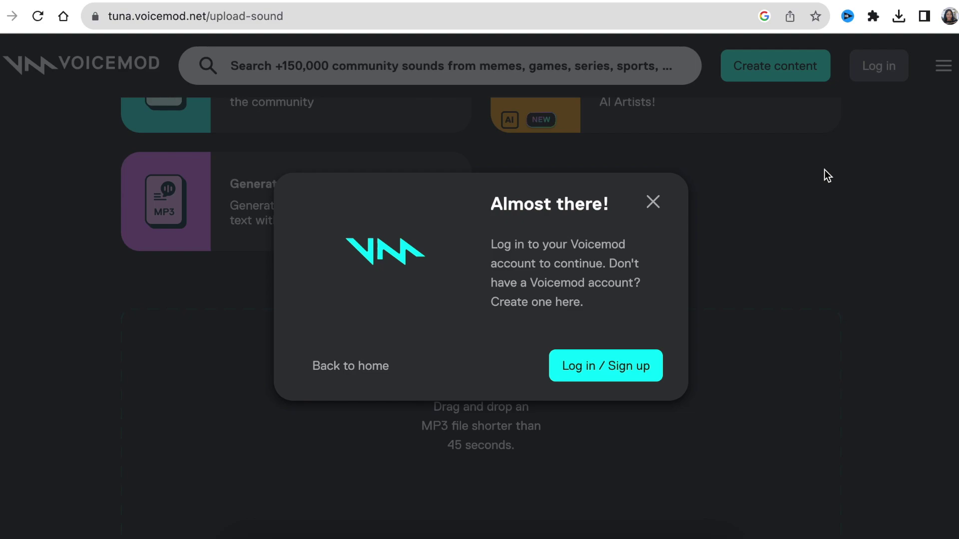
pyautogui.click(626, 382)
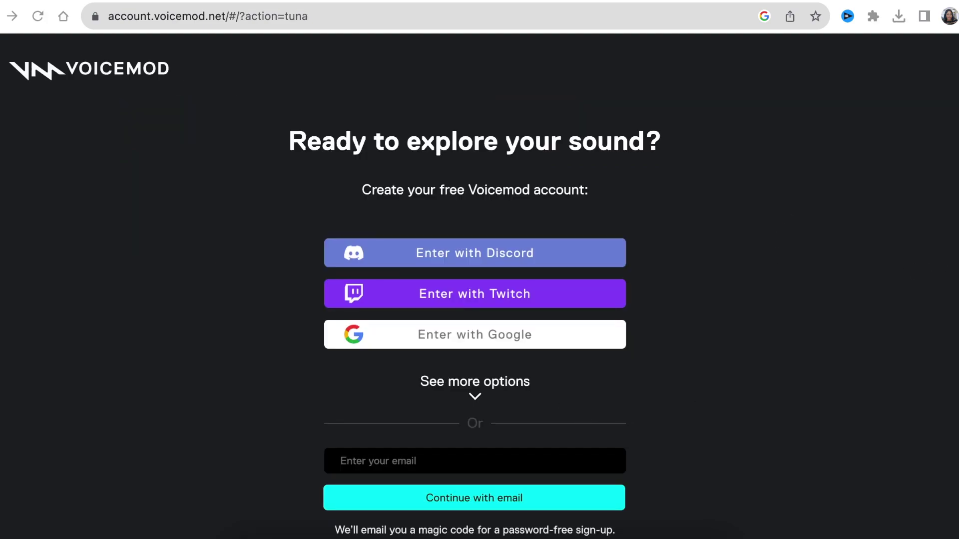
pyautogui.write('i')
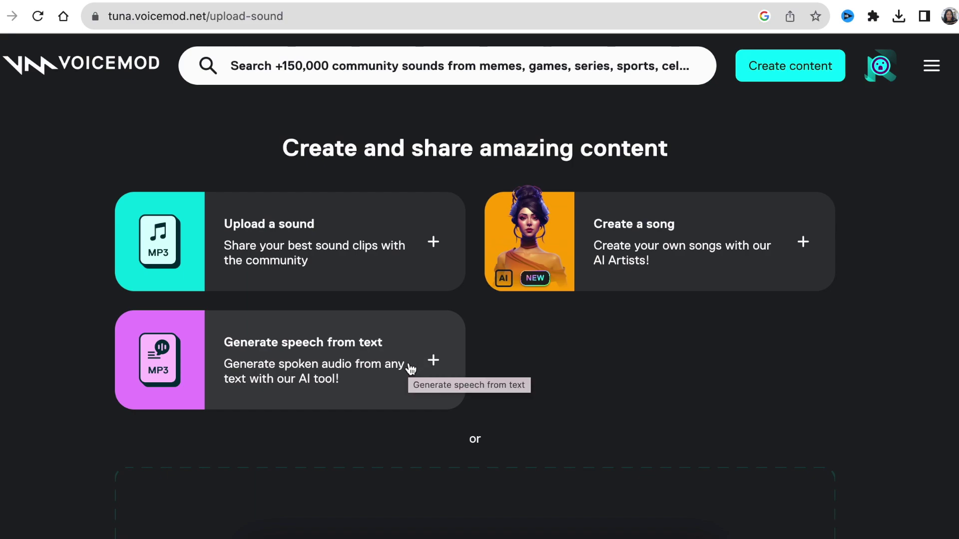
# Open Voicemod's tool for generating speech from text and preview the default Bob voice character.
pyautogui.click(391, 366)
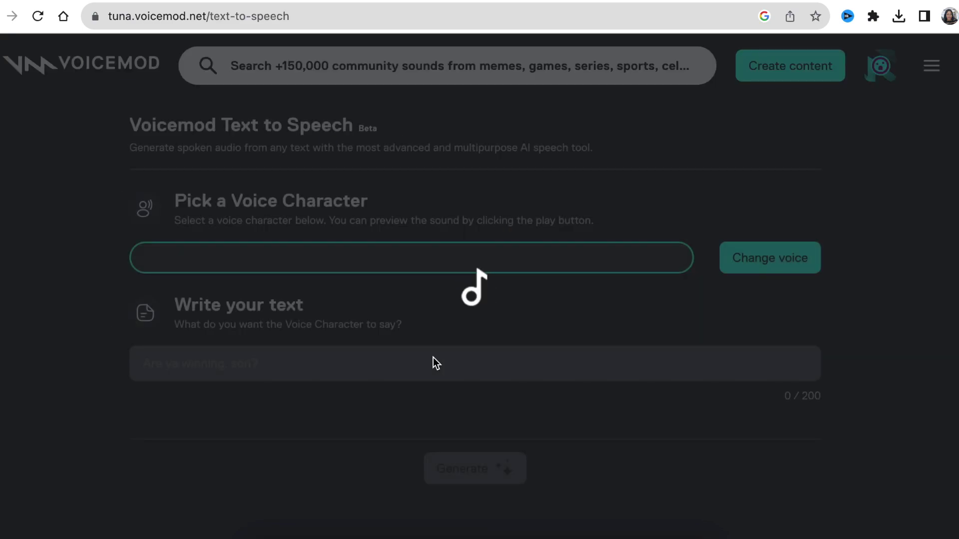
pyautogui.click(664, 282)
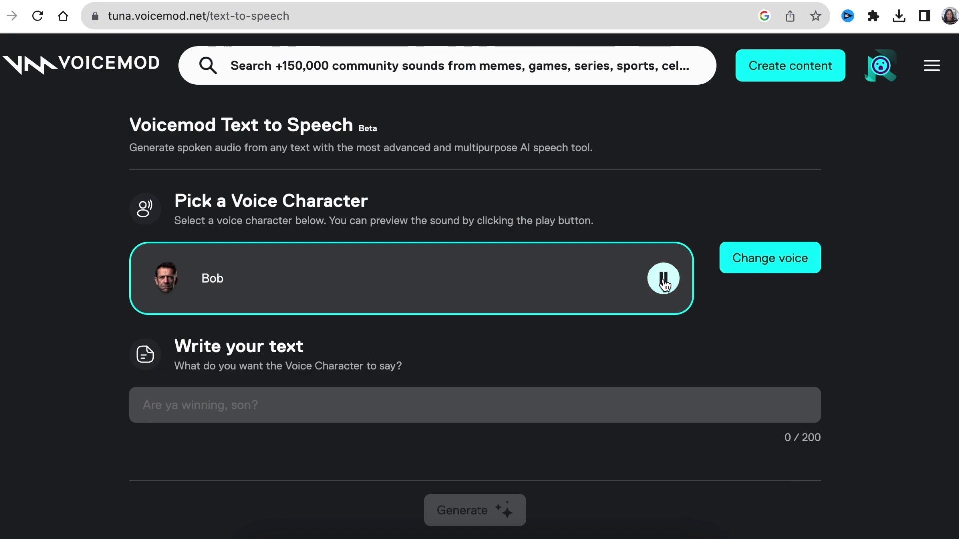
pyautogui.click(664, 283)
# Preview several voice characters, including The Narrator and Claudia, and change the voice to Matt.
pyautogui.click(771, 259)
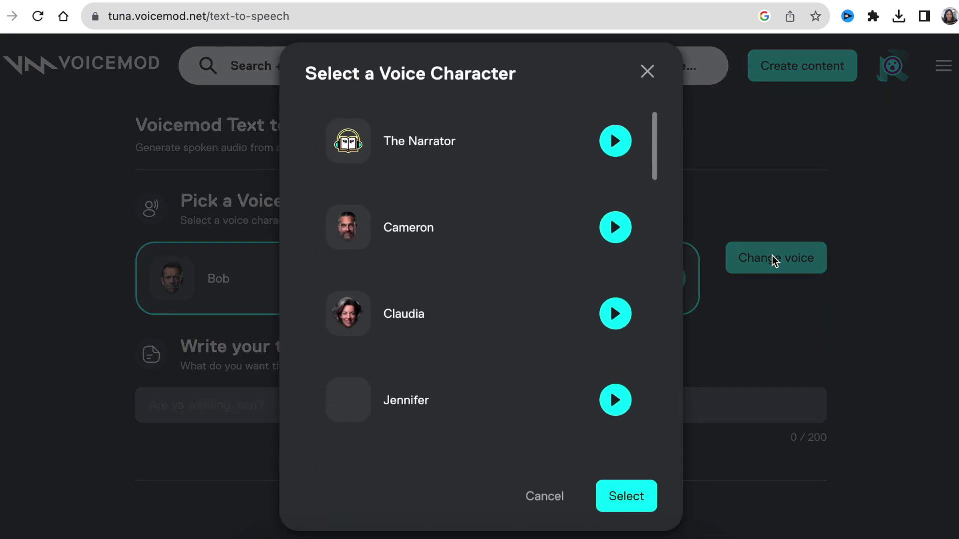
pyautogui.click(618, 144)
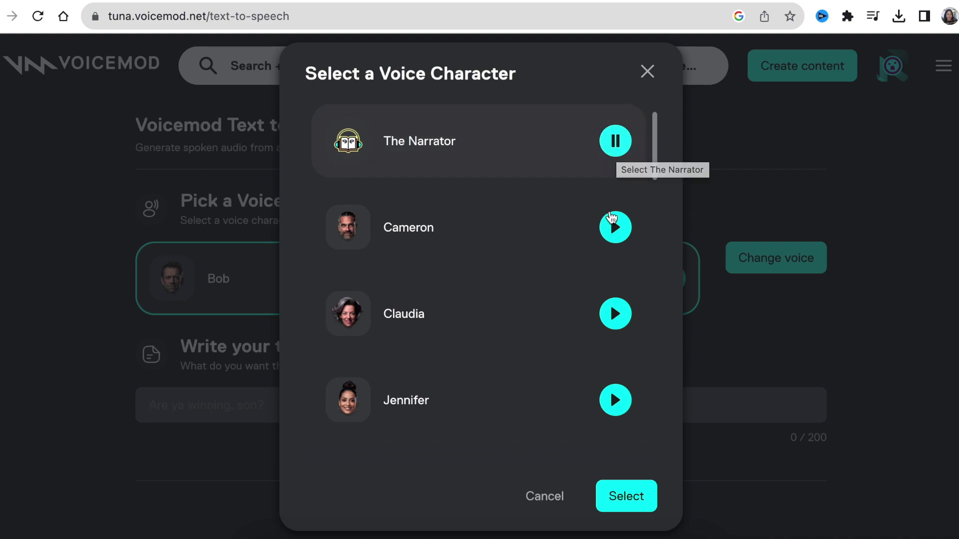
pyautogui.click(614, 314)
pyautogui.moveTo(662, 150); pyautogui.dragTo(642, 368)
pyautogui.click(616, 240)
pyautogui.click(484, 372)
pyautogui.click(641, 501)
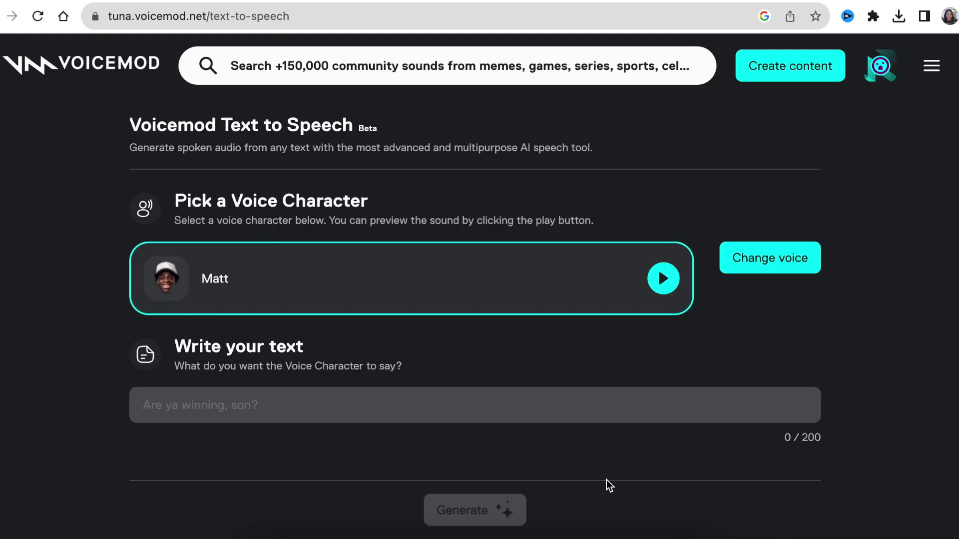
# Generate speech from the text "Hi my name is Zebi, I'm super excited to be here and ready to tell you my crazy story".
pyautogui.click(304, 398)
pyautogui.write('Hi my name is Ze')
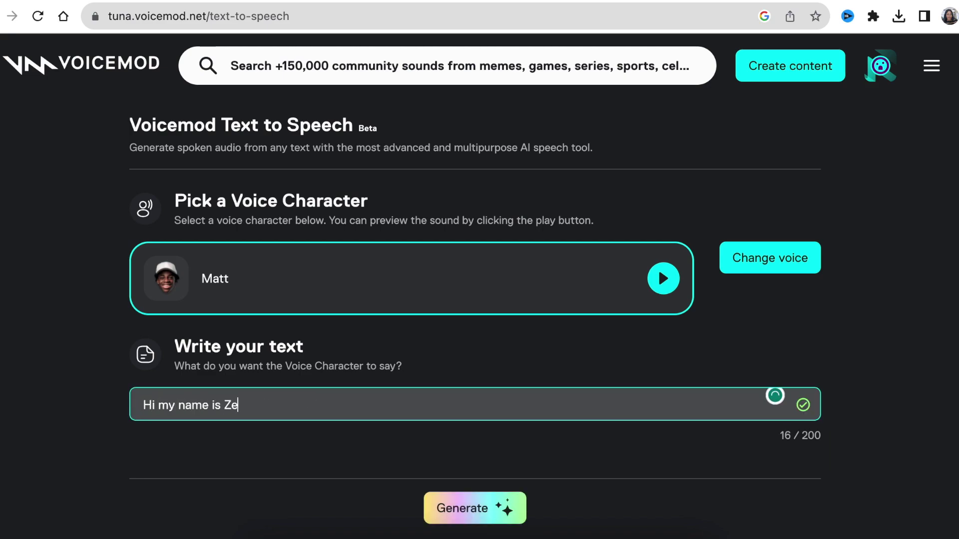
pyautogui.write("bi, I'm super ex")
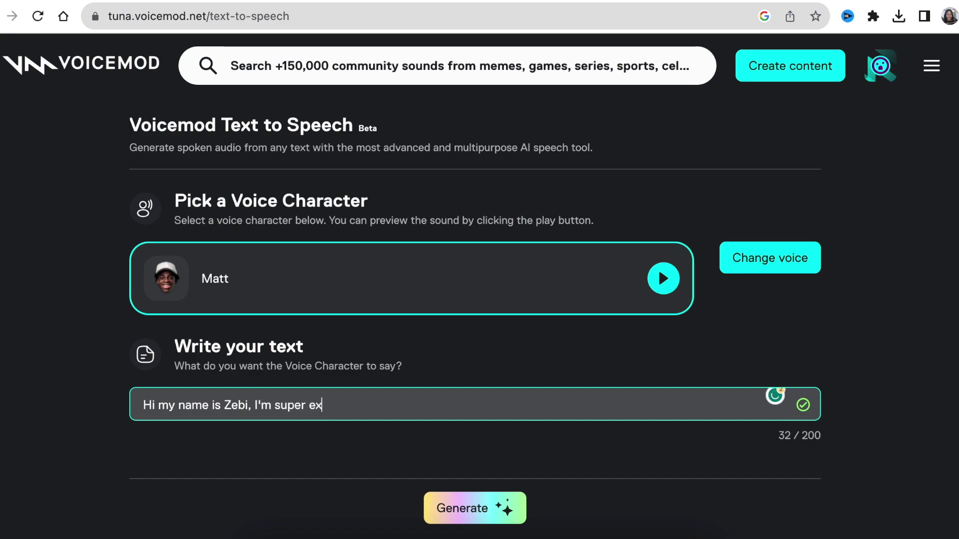
pyautogui.write('cited to be here a')
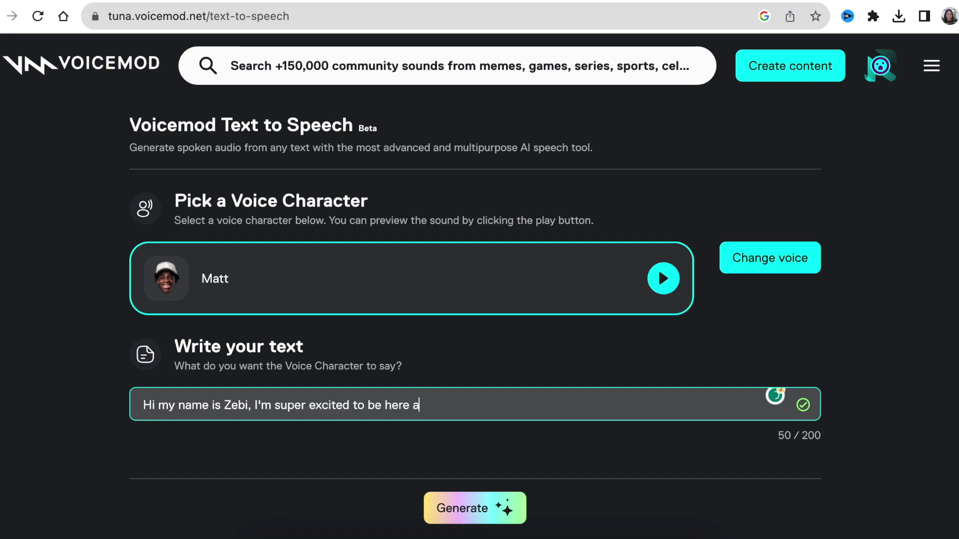
pyautogui.write('nd ready to tell you')
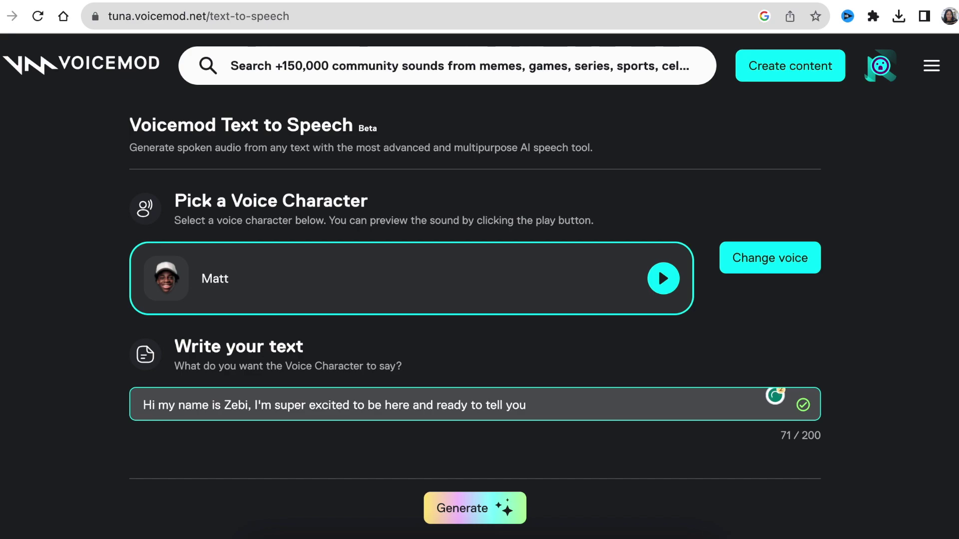
pyautogui.write(' my crazy story')
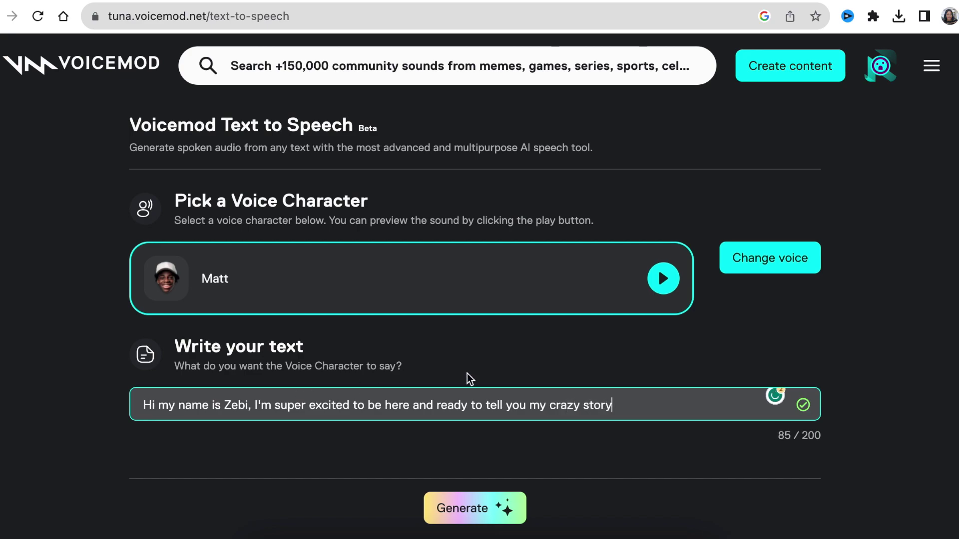
pyautogui.scroll(-4, 430, 387)
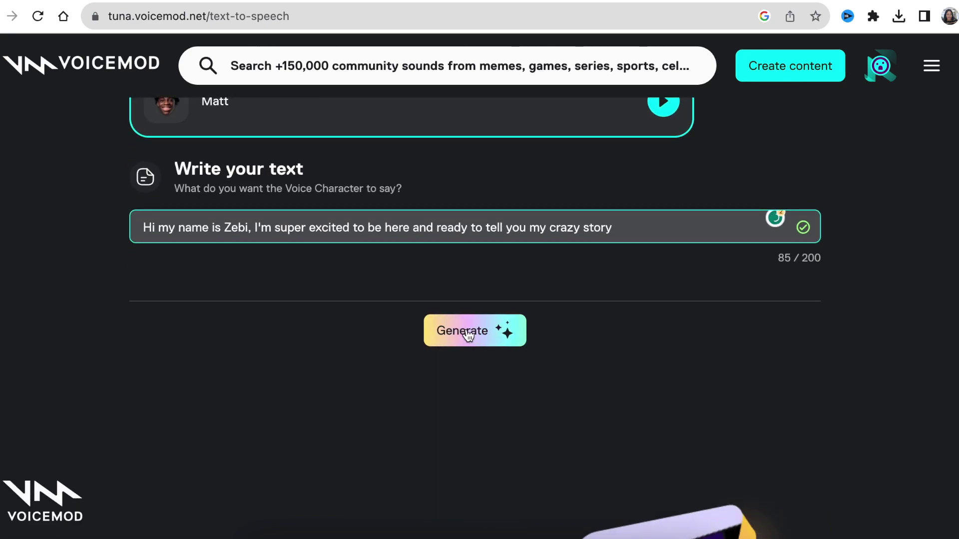
pyautogui.click(467, 331)
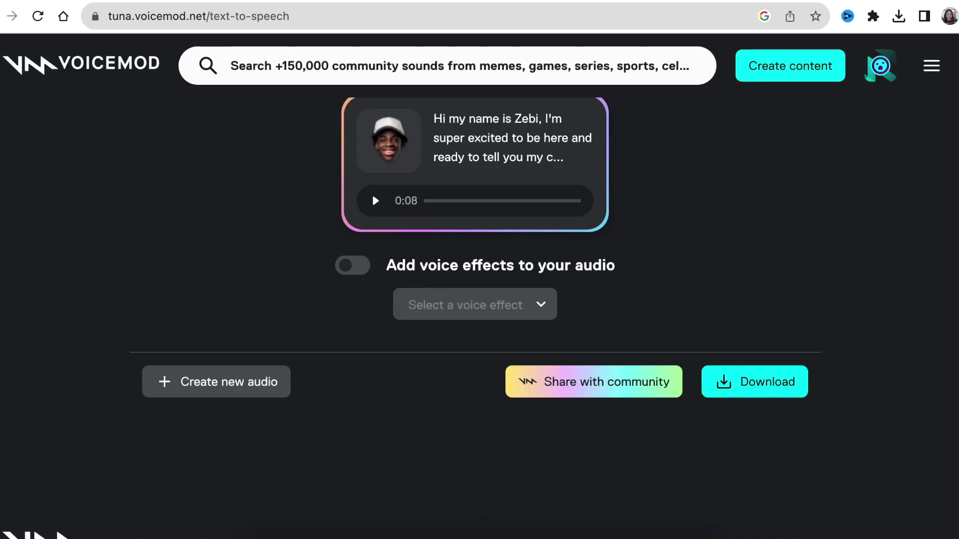
# Play the generated speech, then enable voice effects with the Banana effect.
pyautogui.scroll(2, 449, 300)
pyautogui.click(376, 243)
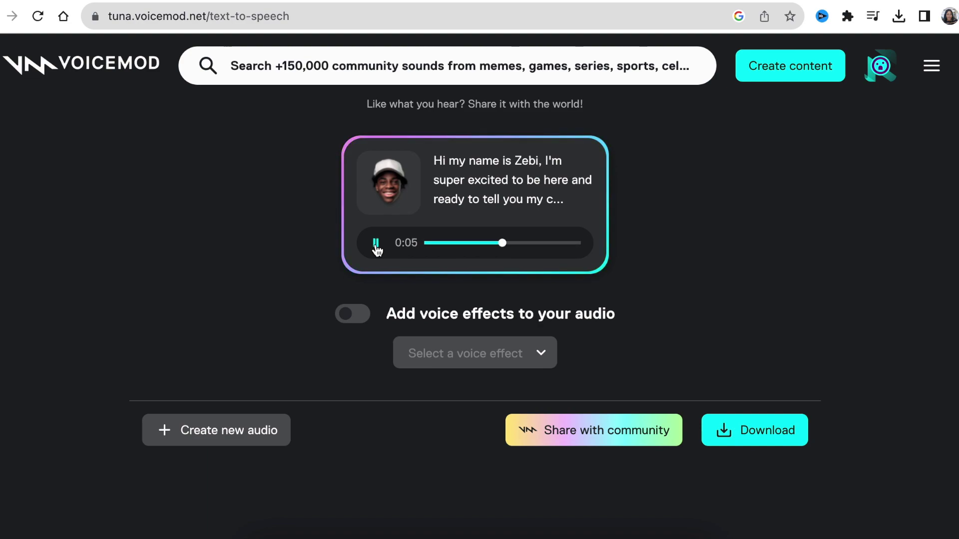
pyautogui.click(354, 317)
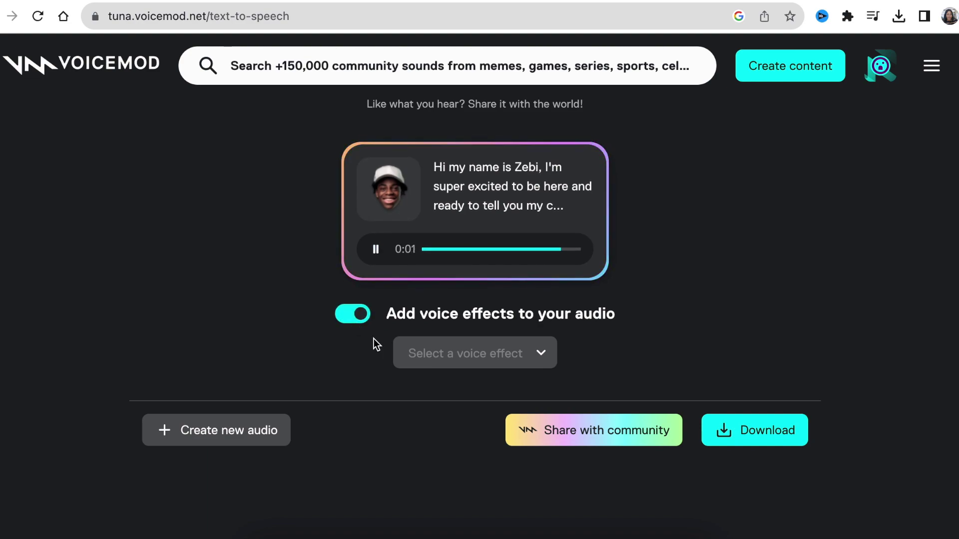
pyautogui.click(541, 358)
pyautogui.click(497, 424)
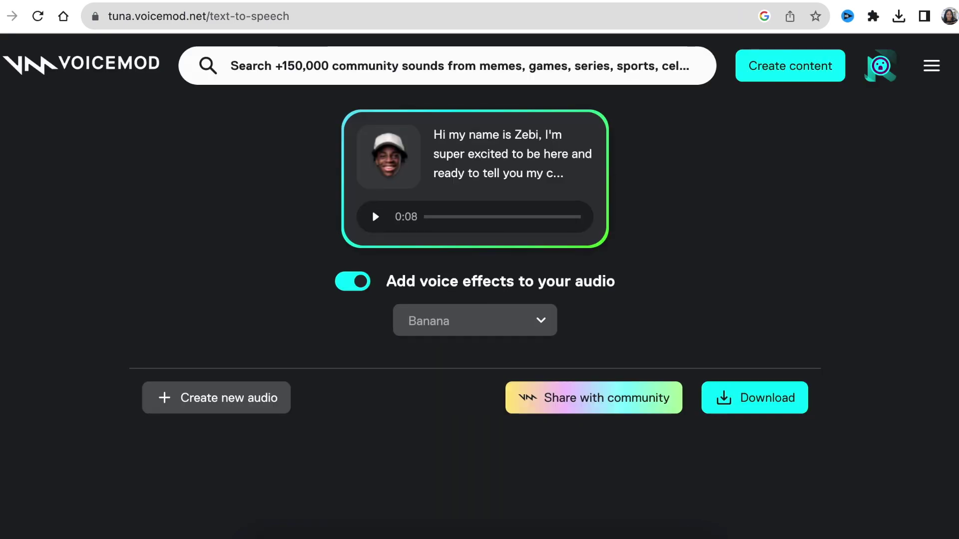
# Change the voice effect to Blocks and download the resulting audio.
pyautogui.click(544, 323)
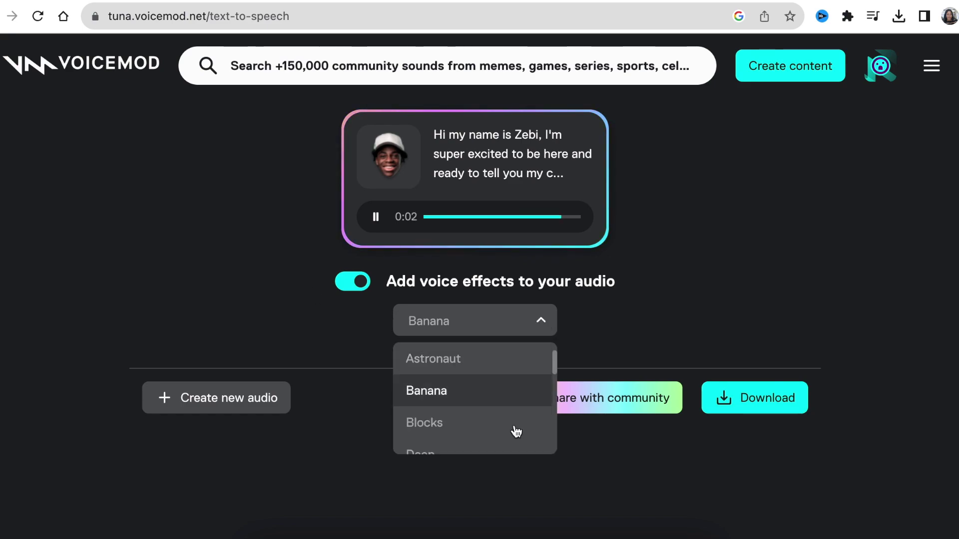
pyautogui.click(487, 429)
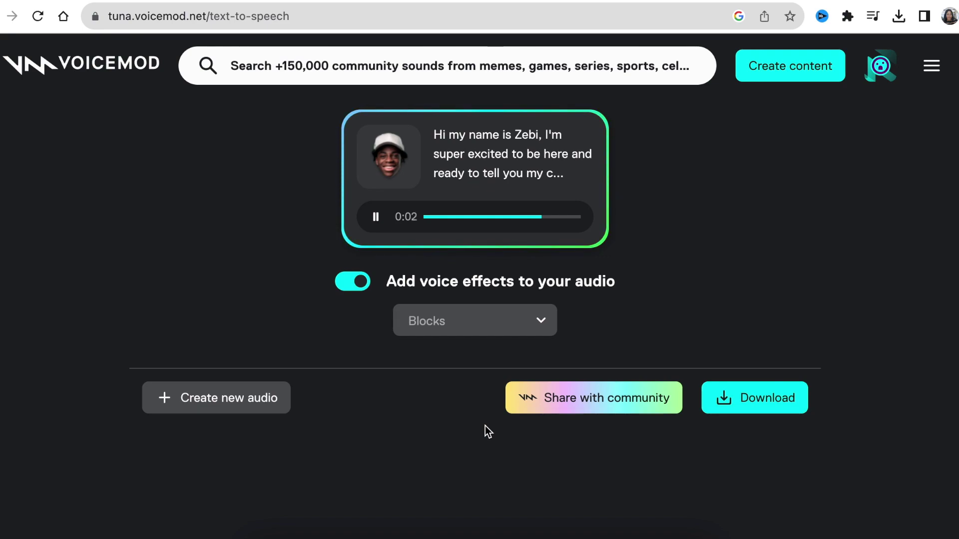
pyautogui.click(749, 409)
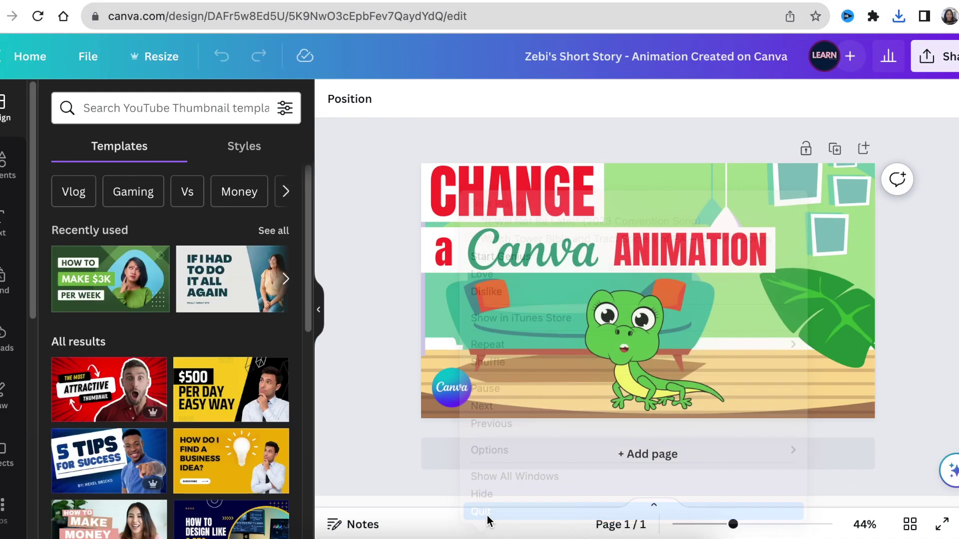
# Switch to the Canva design "Zebi's Short Story - Animation Created on Canva" and upload the newly downloaded Voicemod MP3 to it.
pyautogui.click(898, 16)
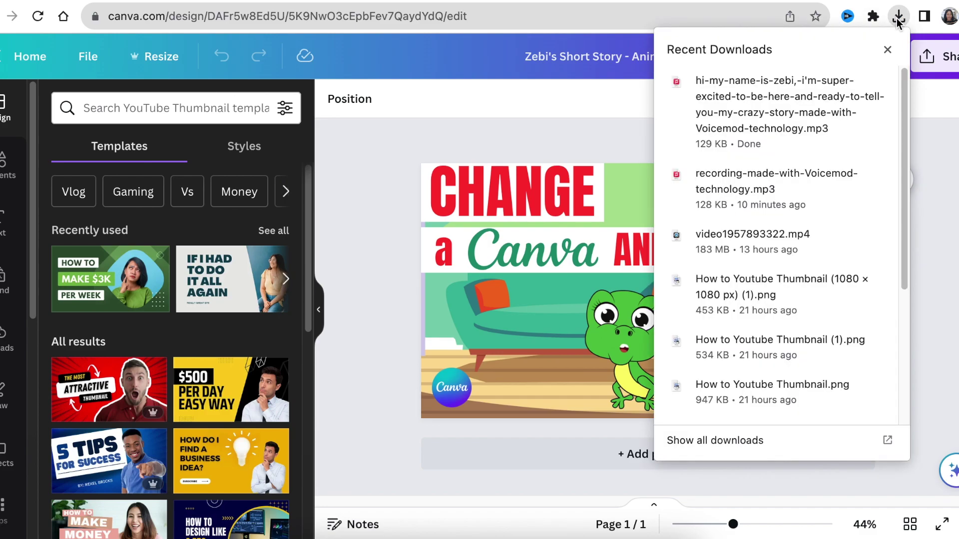
pyautogui.moveTo(750, 133); pyautogui.dragTo(241, 282)
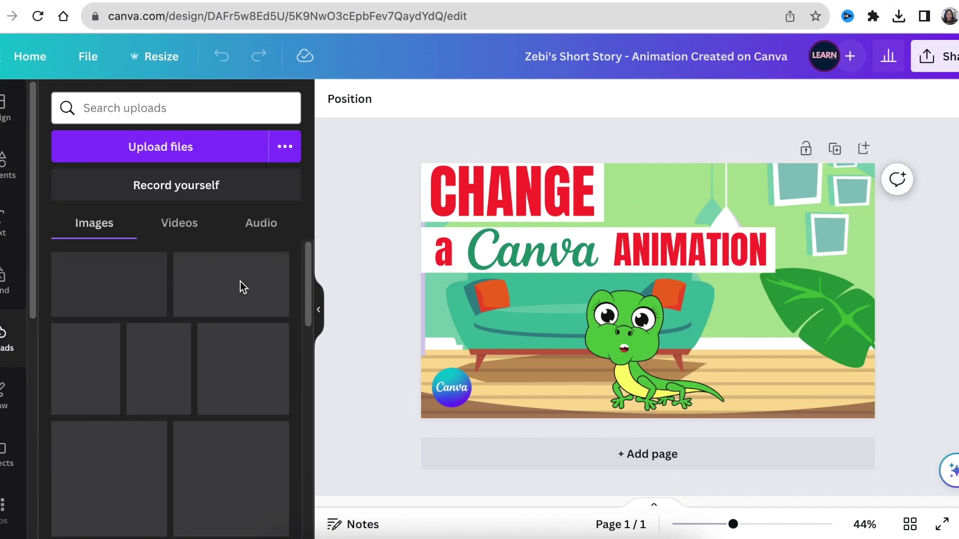